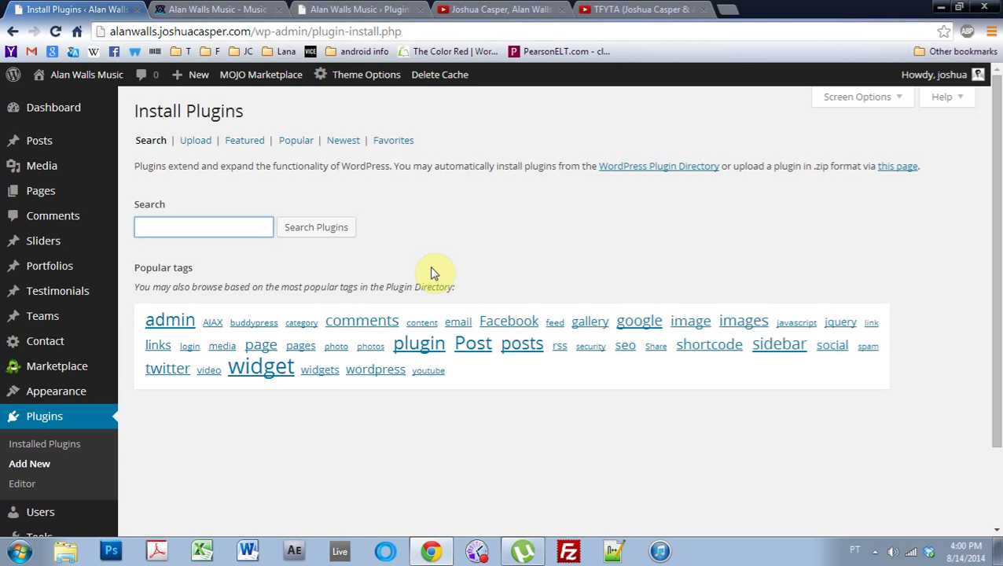
Step: Search for the Advanced Responsive Video Embedder plugin, then install and activate it
type("ad")
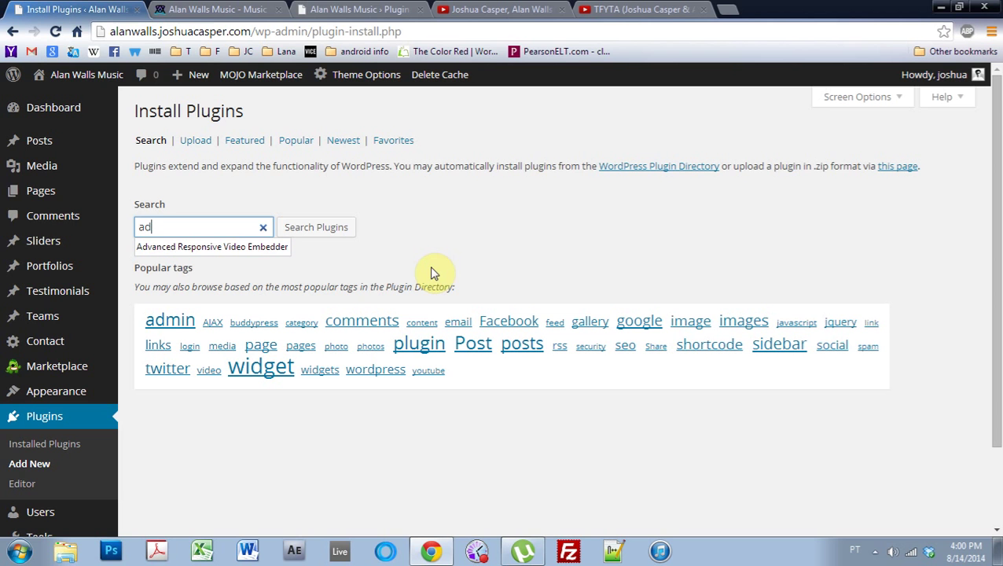
left_click(271, 250)
left_click(317, 233)
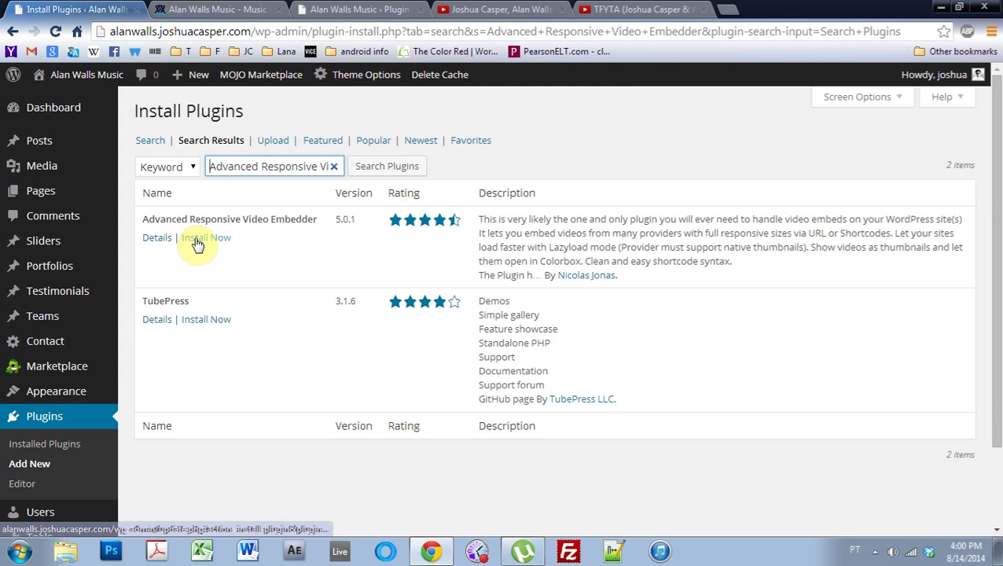
left_click(198, 238)
left_click(523, 124)
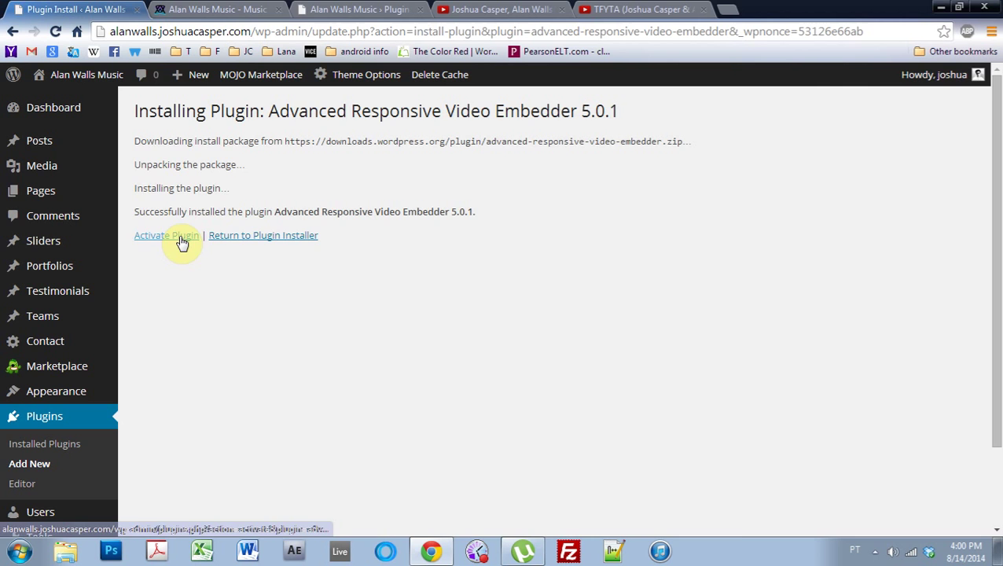
left_click(180, 239)
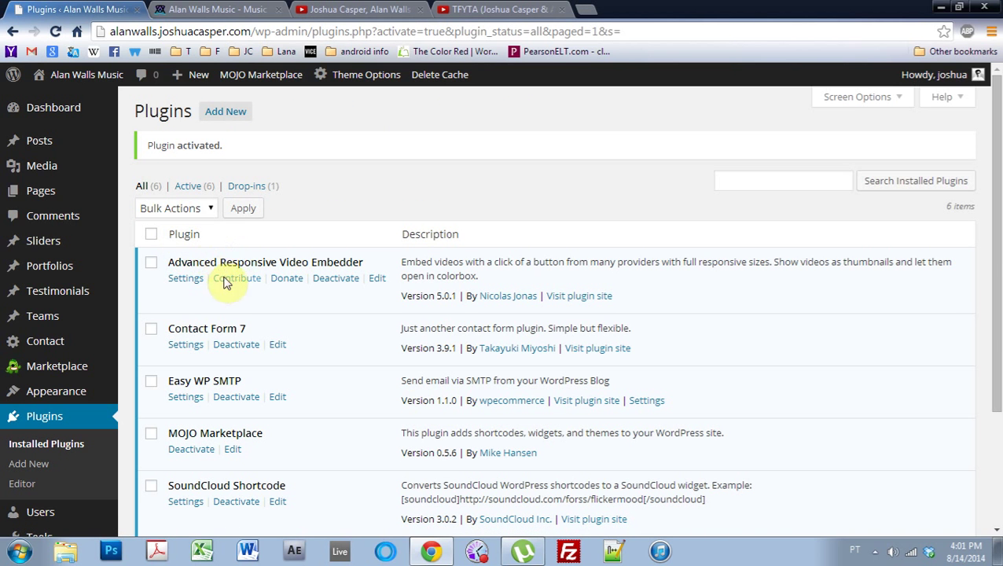
Step: Add the Featured Video Plus plugin to the site by finding it in the plugin search, installing it and activating it
left_click(216, 116)
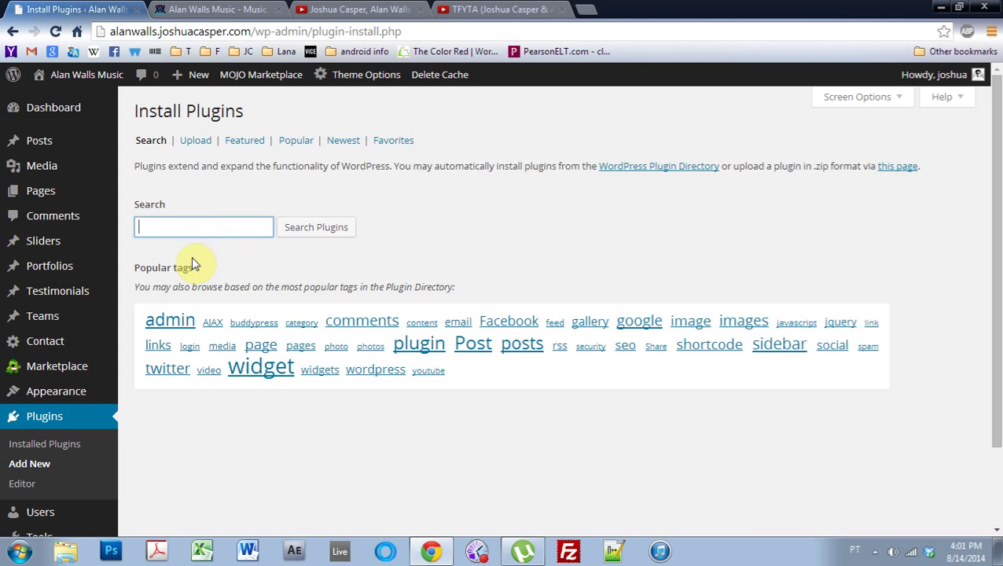
type("Fea")
left_click(196, 247)
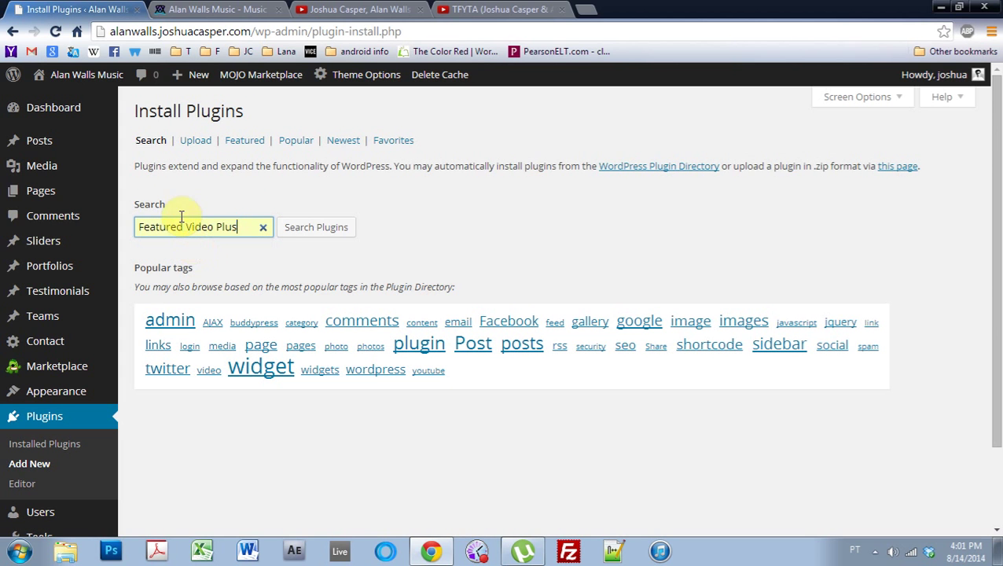
left_click(300, 232)
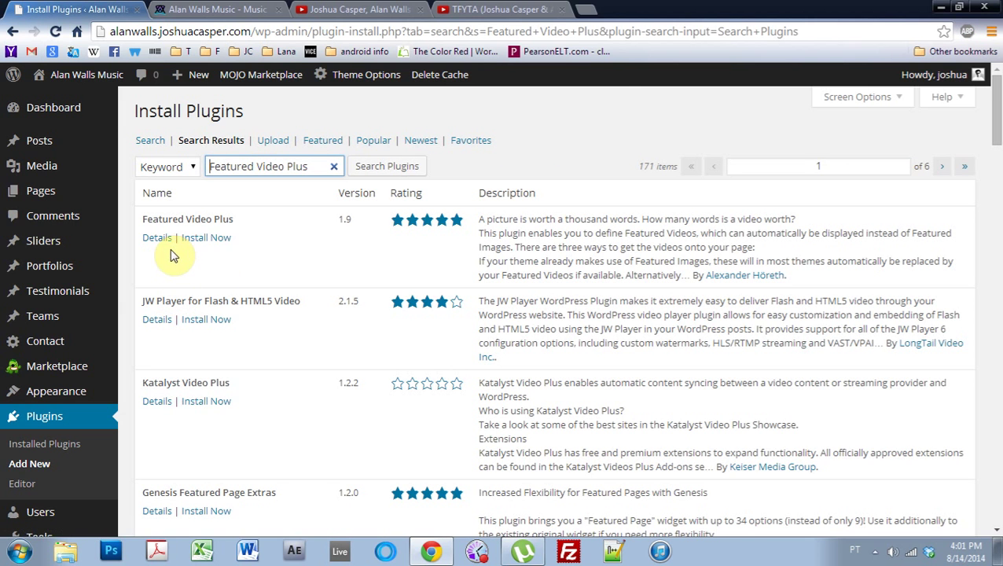
left_click(211, 246)
left_click(528, 124)
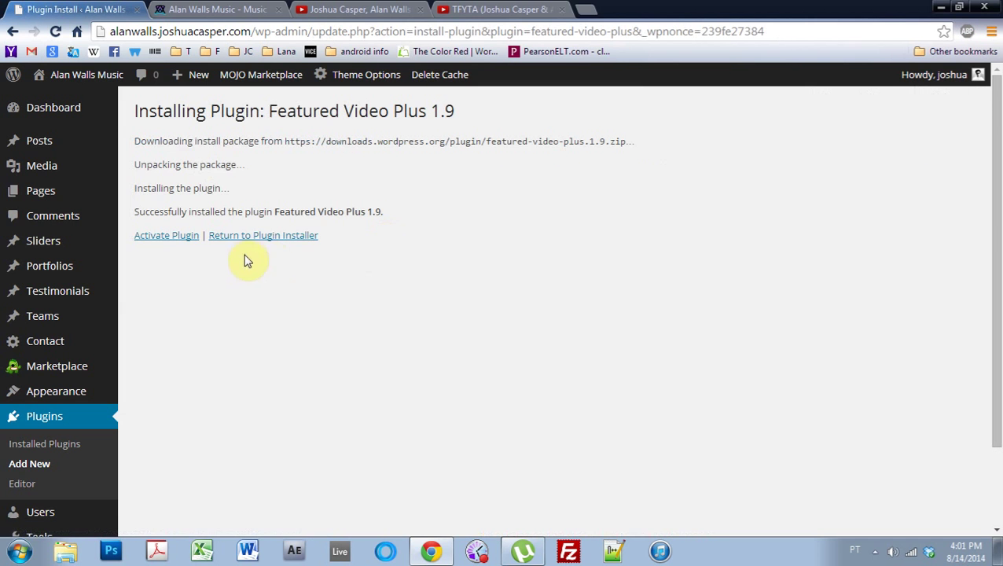
left_click(185, 241)
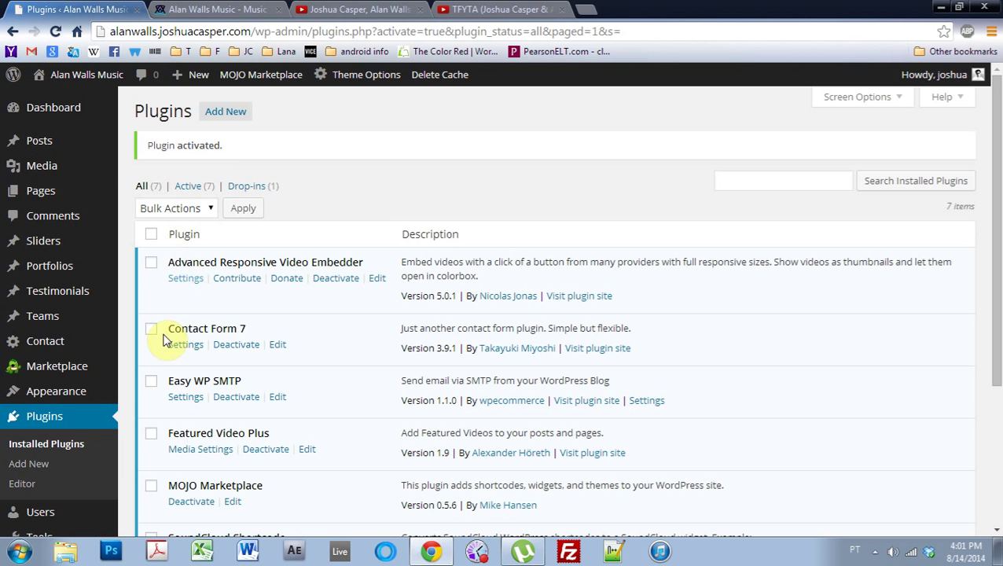
Step: Open the Layout Builder and examine the ET Blog block's settings in the Alan Walls Home template
mouse_move(69, 201)
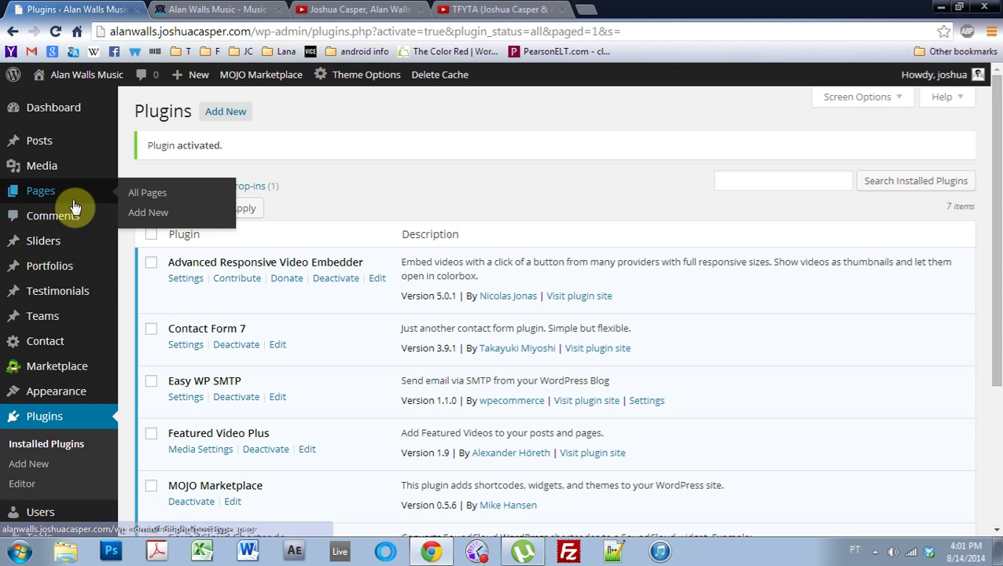
mouse_move(38, 151)
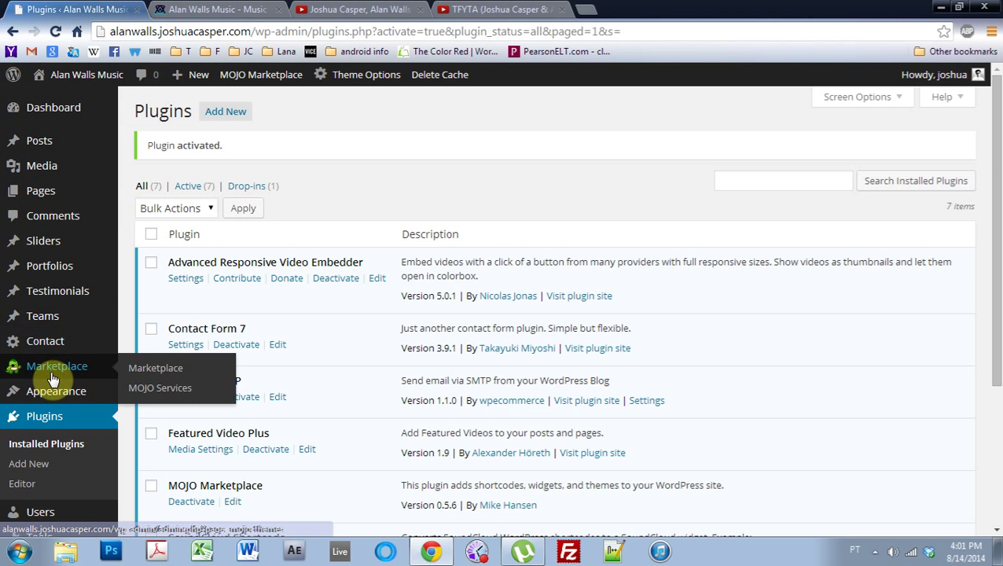
mouse_move(50, 328)
scroll(67, 397, "down", 3)
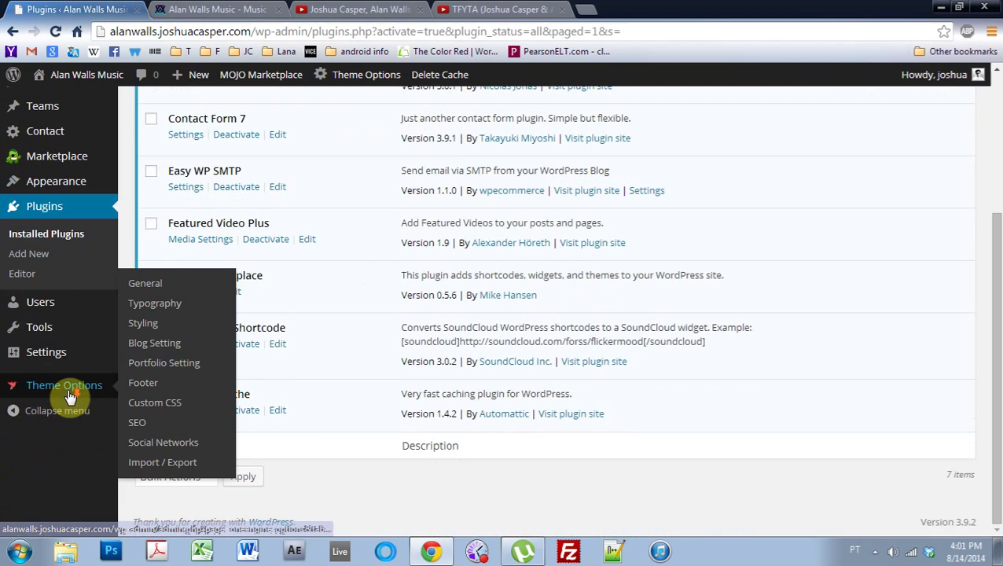
scroll(67, 350, "up", 1)
mouse_move(70, 259)
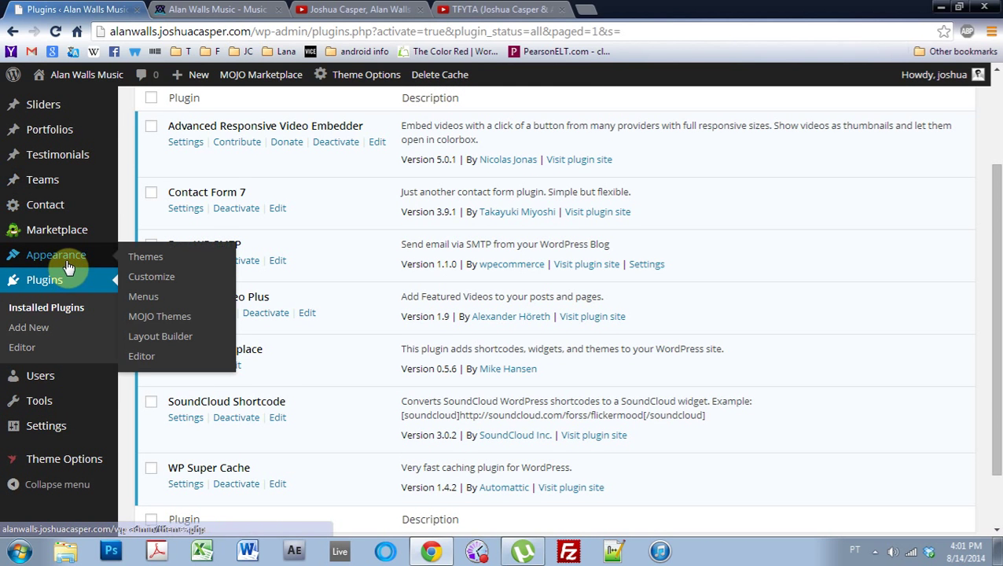
left_click(150, 338)
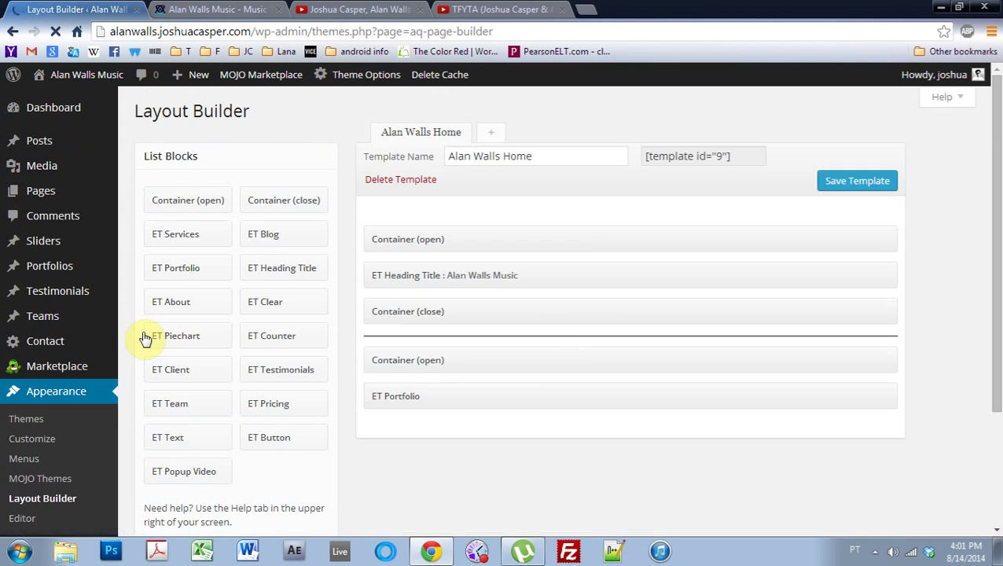
scroll(985, 185, "down", 2)
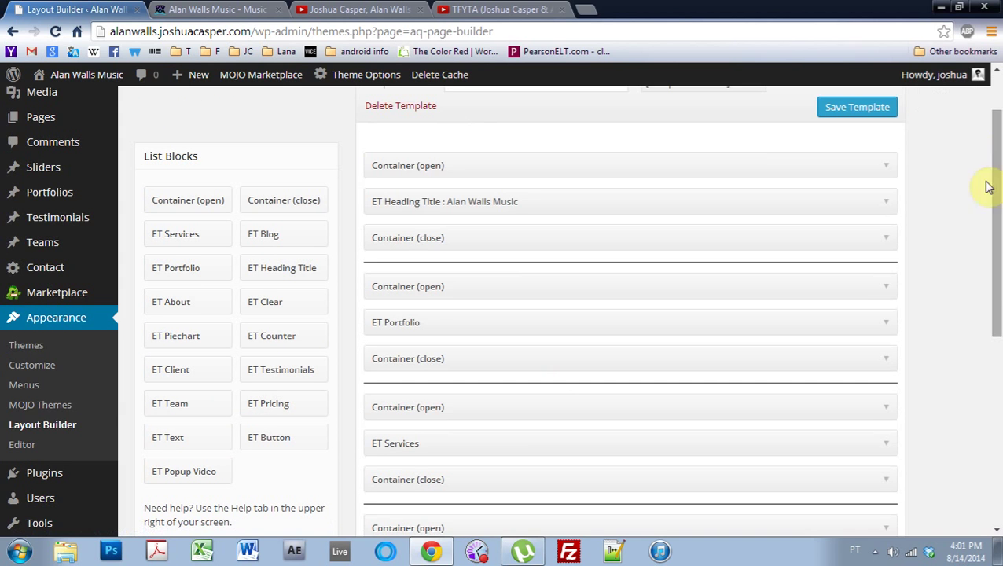
left_click_drag(998, 259, 992, 282)
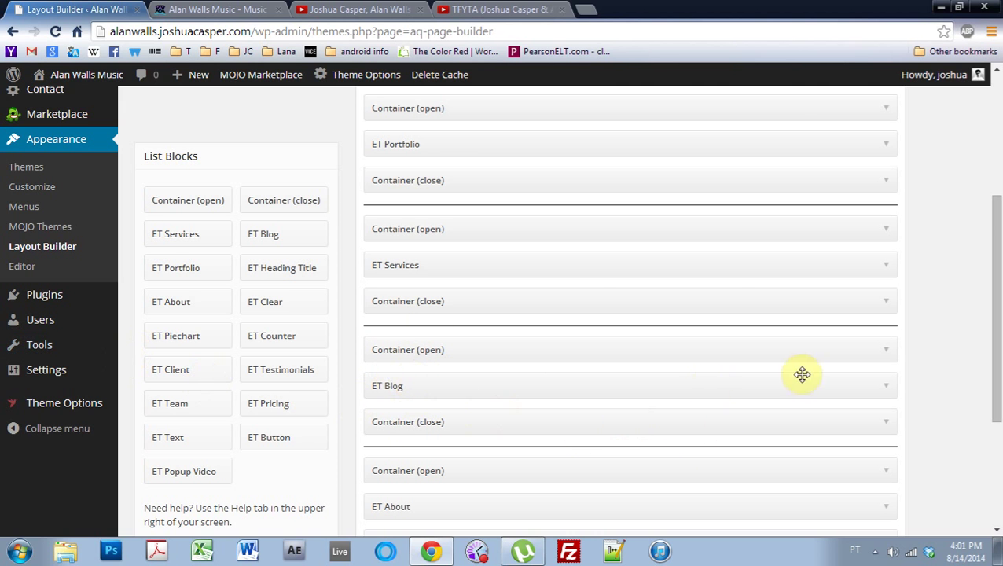
left_click(886, 388)
left_click(887, 393)
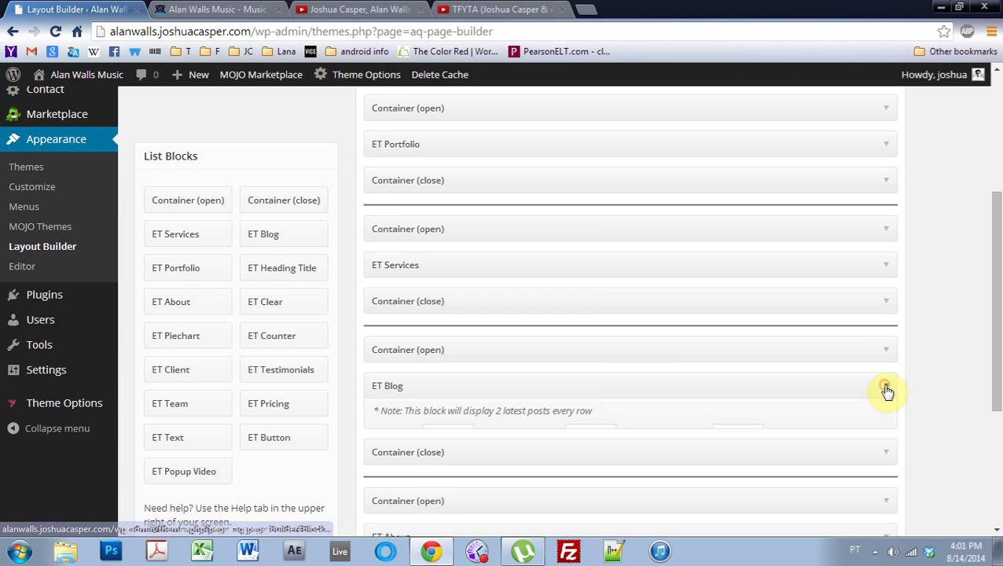
scroll(71, 236, "up", 3)
Step: Open the Wicked (Original Mix) post for editing from the list of posts
mouse_move(90, 277)
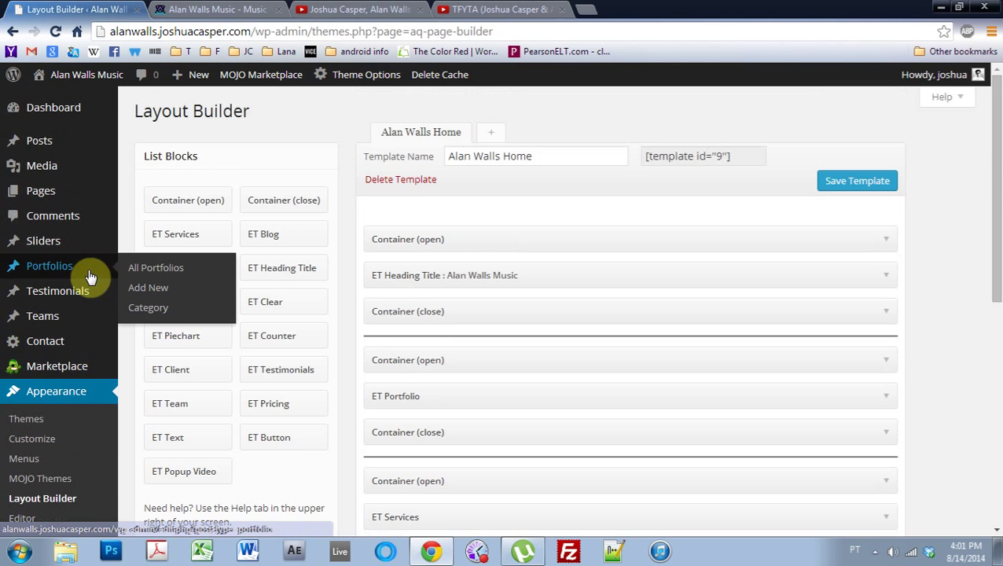
left_click(43, 143)
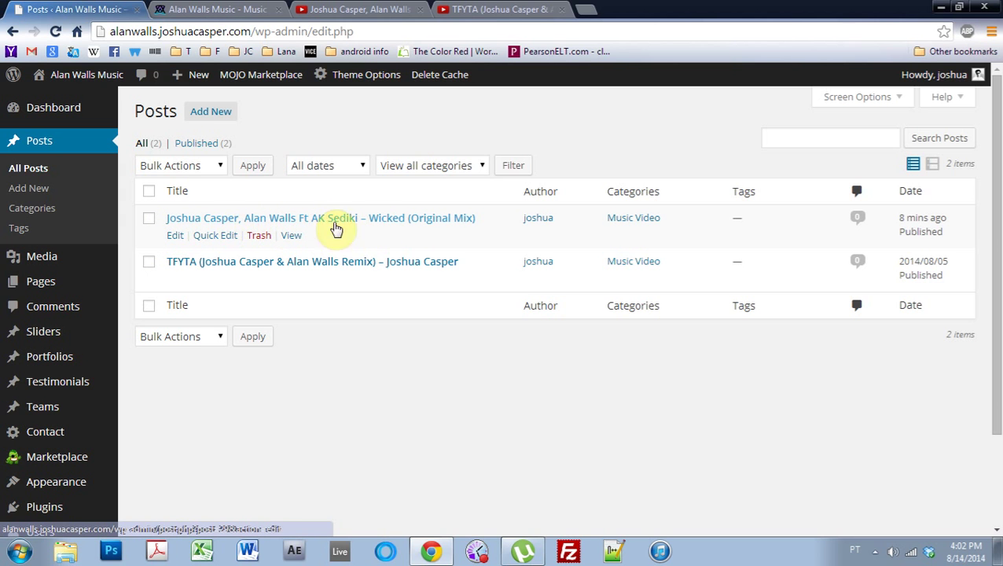
left_click(175, 237)
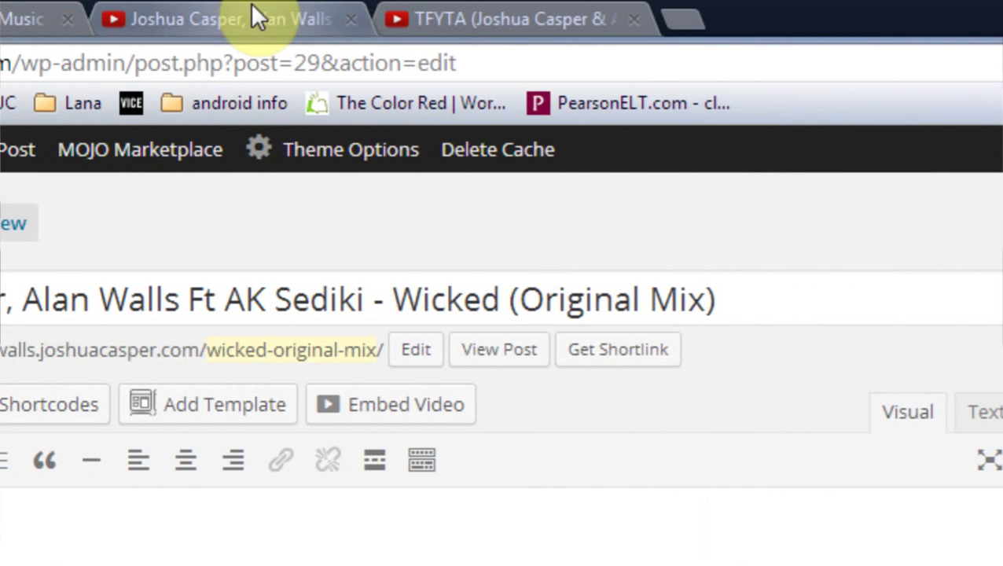
left_click(259, 16)
left_click(265, 61)
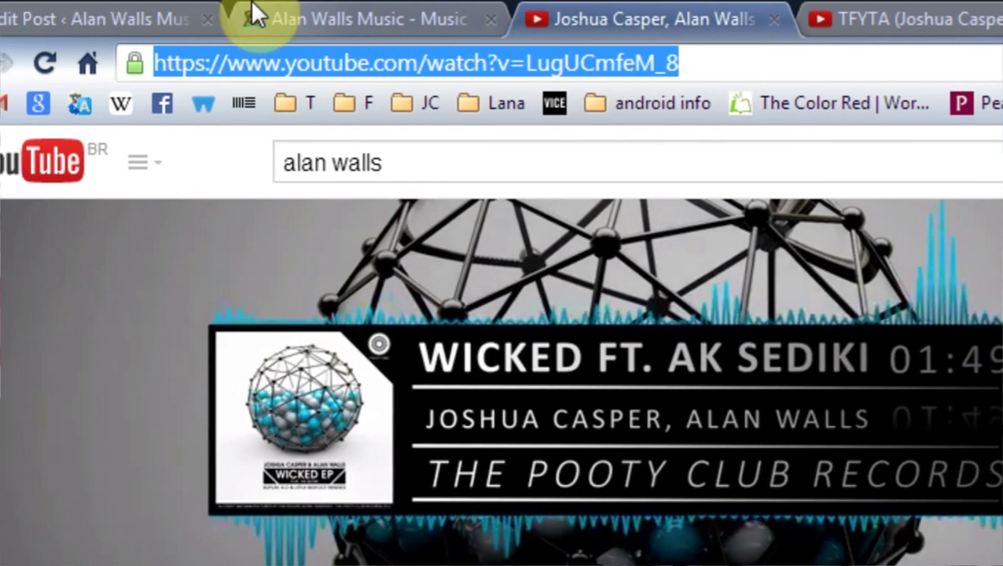
left_click(95, 11)
left_click(636, 351)
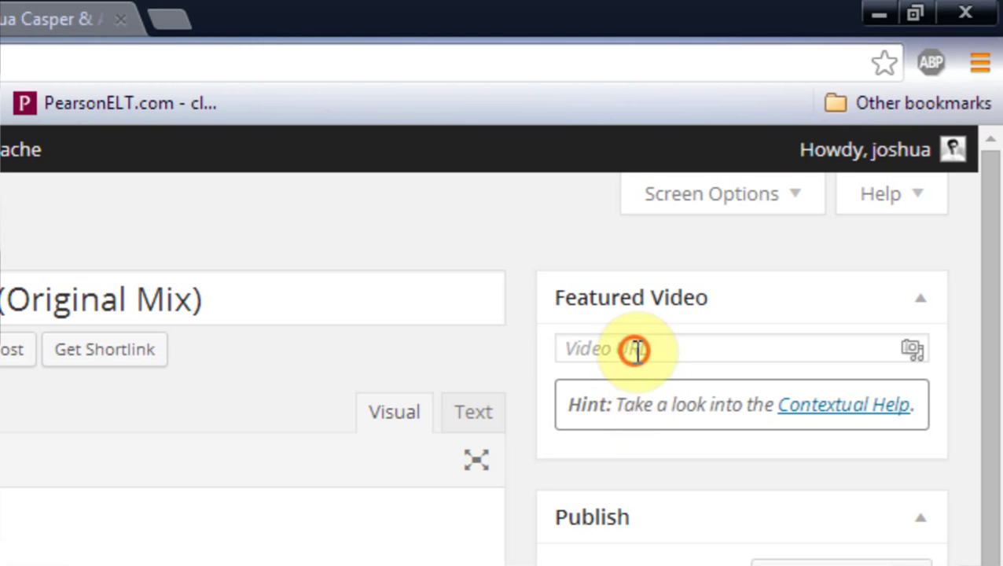
type("https://www.youtube.com/watch?v=LugUCmfeM_8")
left_click(342, 424)
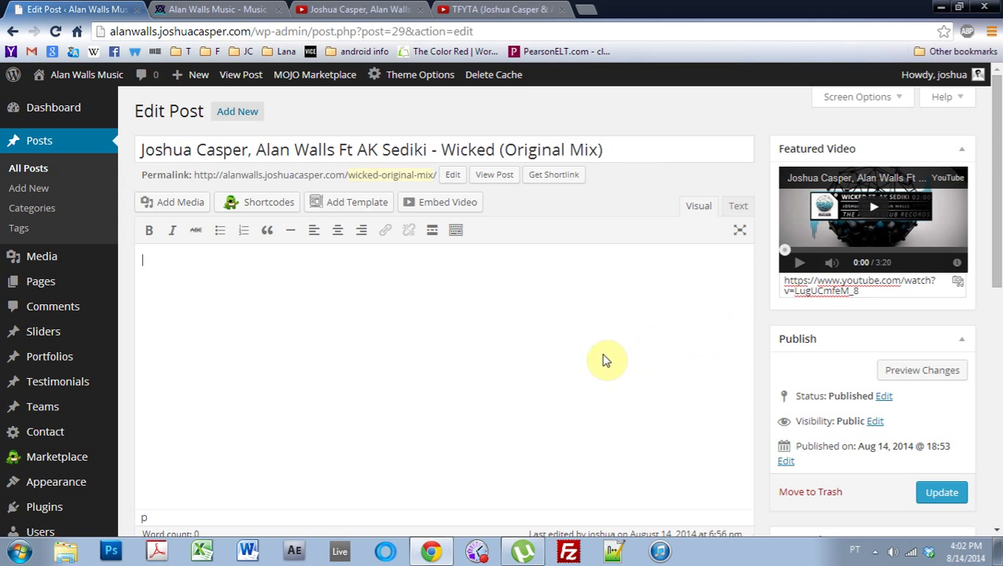
left_click(323, 387)
left_click(423, 202)
left_click(401, 224)
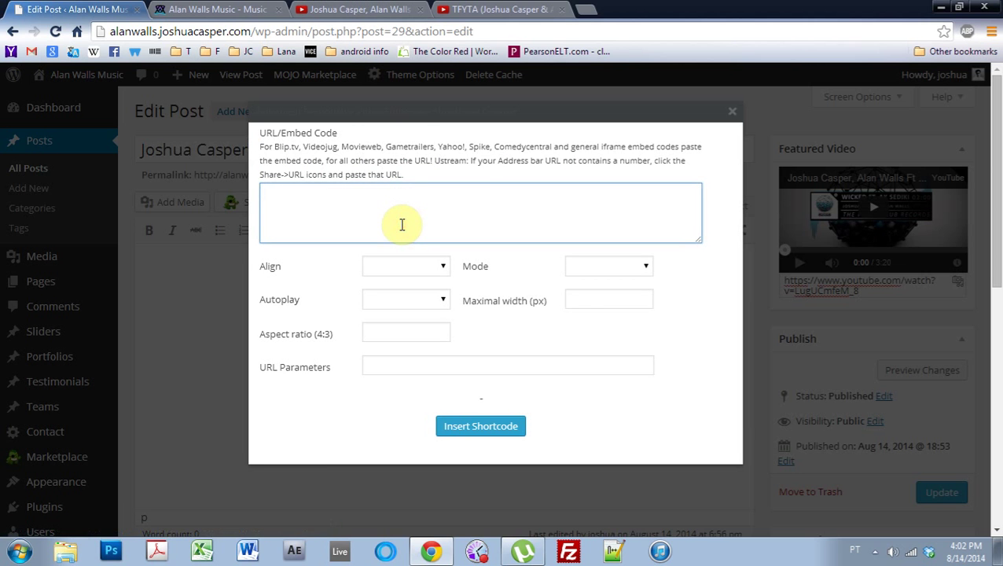
type("https://www.youtube.com/watch?v=LugUCmfeM_8")
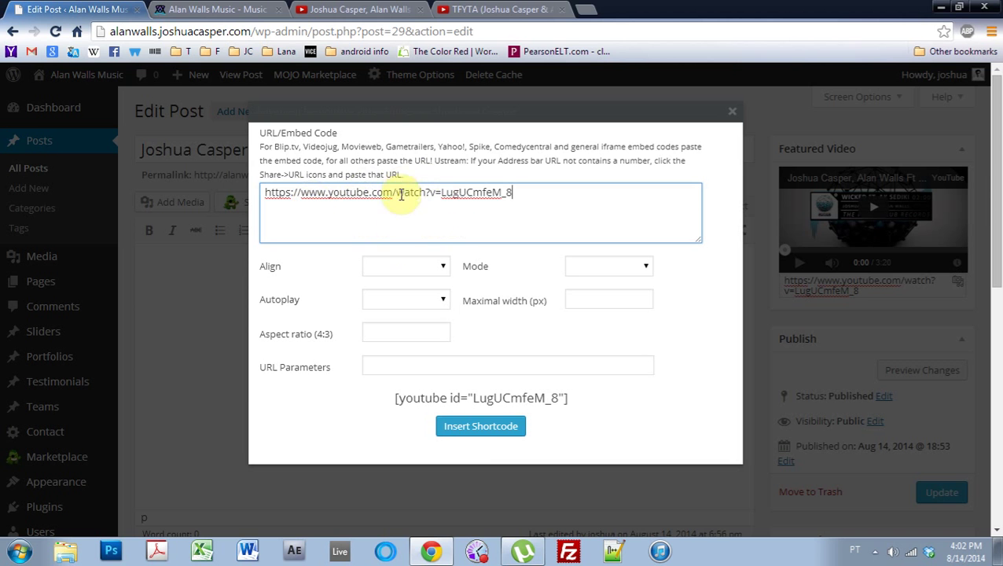
left_click(452, 426)
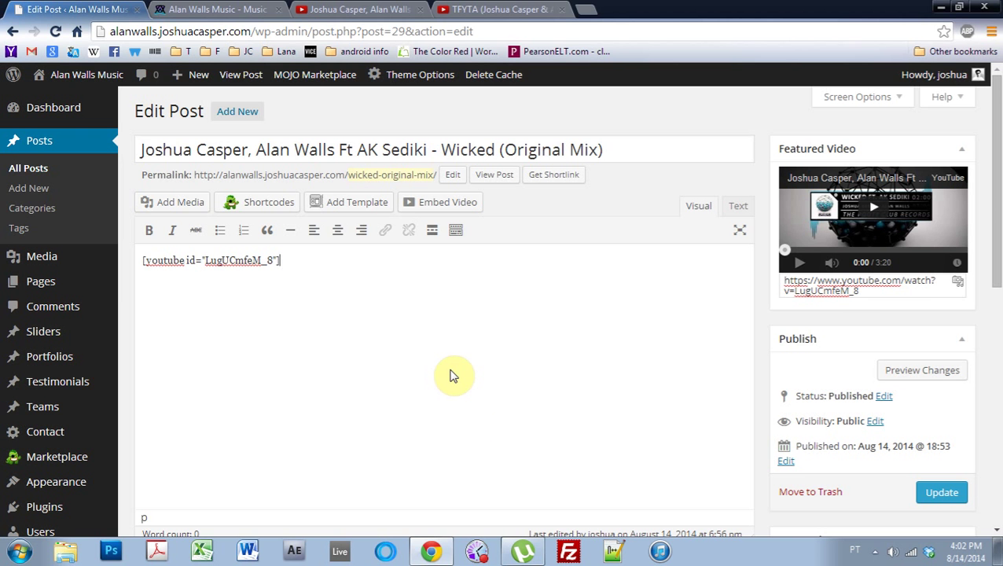
left_click(936, 500)
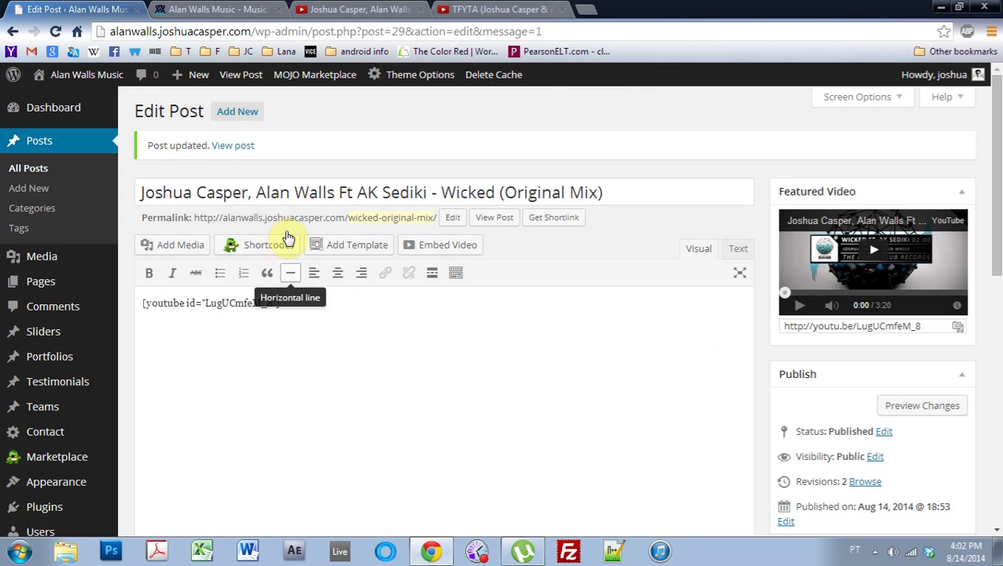
Step: Refresh the site's home page and play the Wicked video in the blog section to check it
left_click(217, 11)
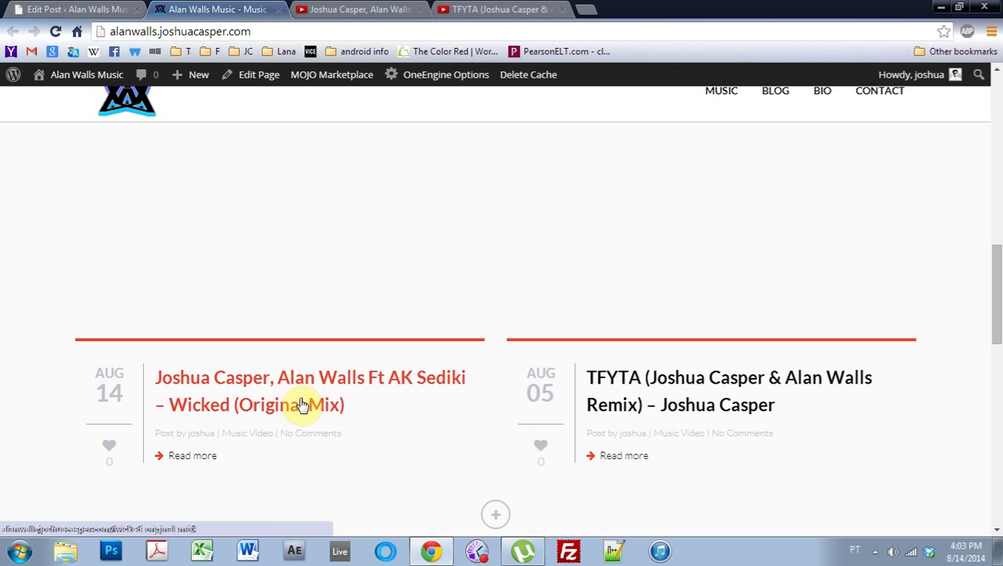
left_click(56, 31)
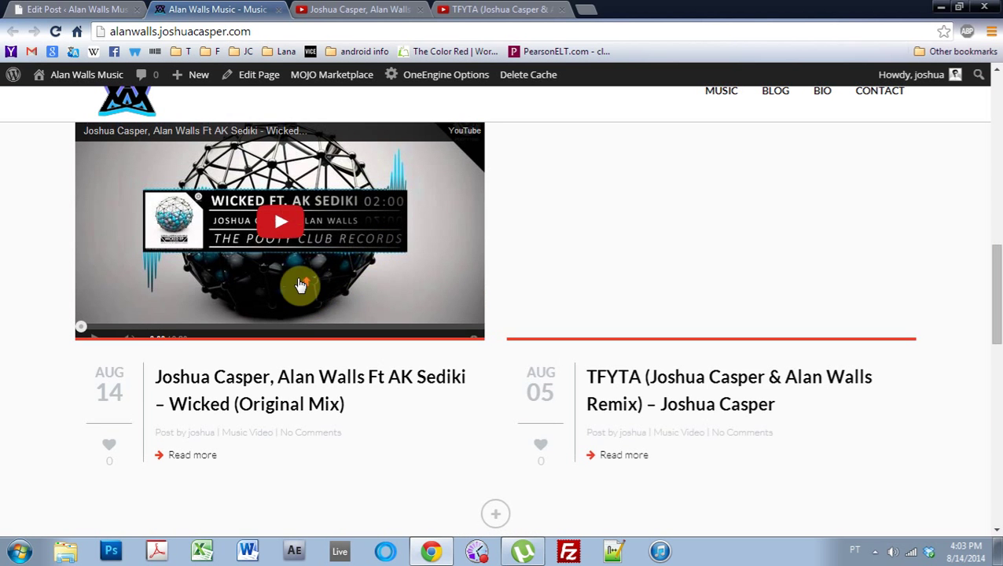
scroll(301, 286, "up", 1)
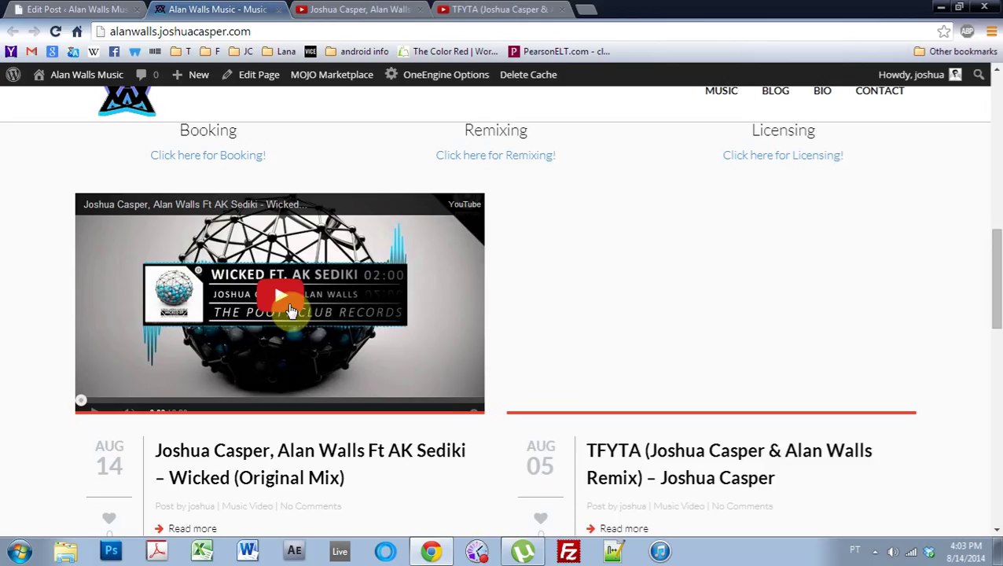
left_click(280, 302)
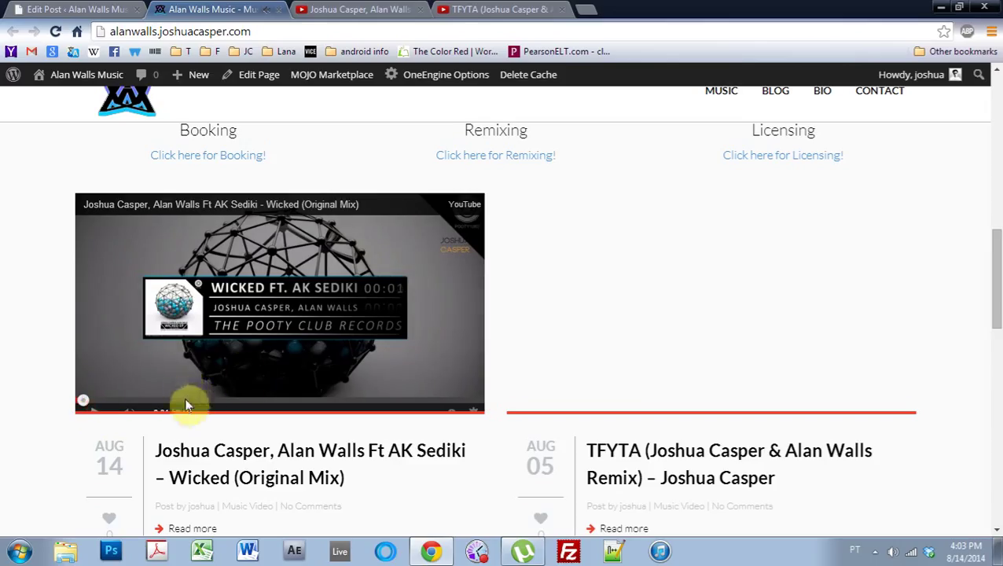
Step: Open the Wicked (Original Mix) post from the home page and examine the embedded video on its page
left_click(253, 458)
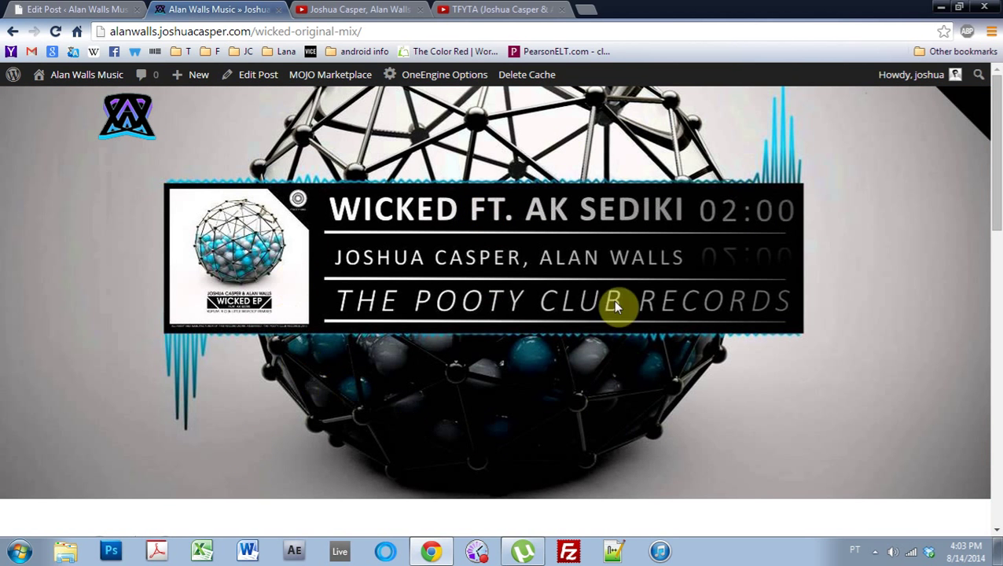
scroll(611, 262, "down", 2)
scroll(612, 262, "down", 1)
scroll(999, 242, "down", 2)
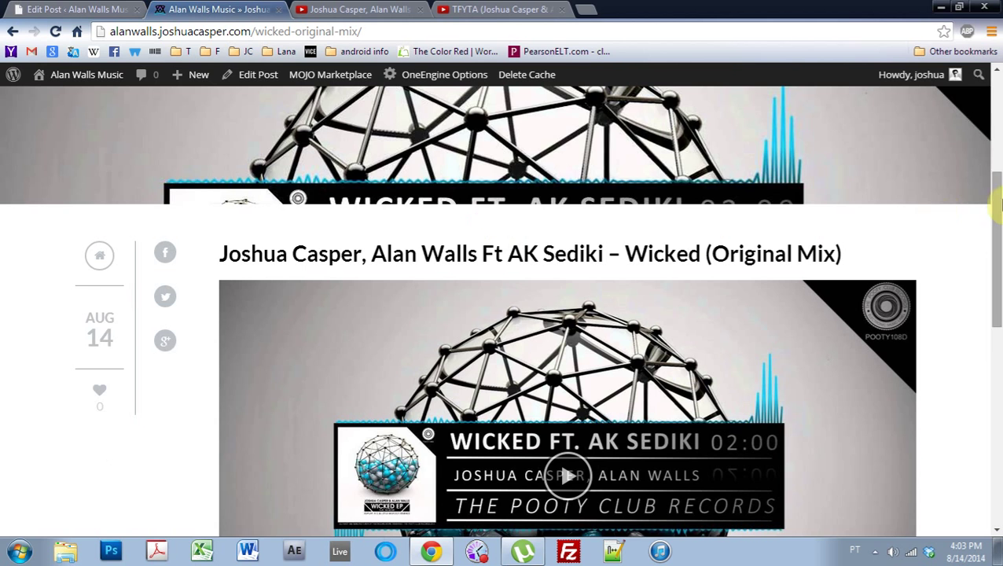
scroll(994, 251, "down", 1)
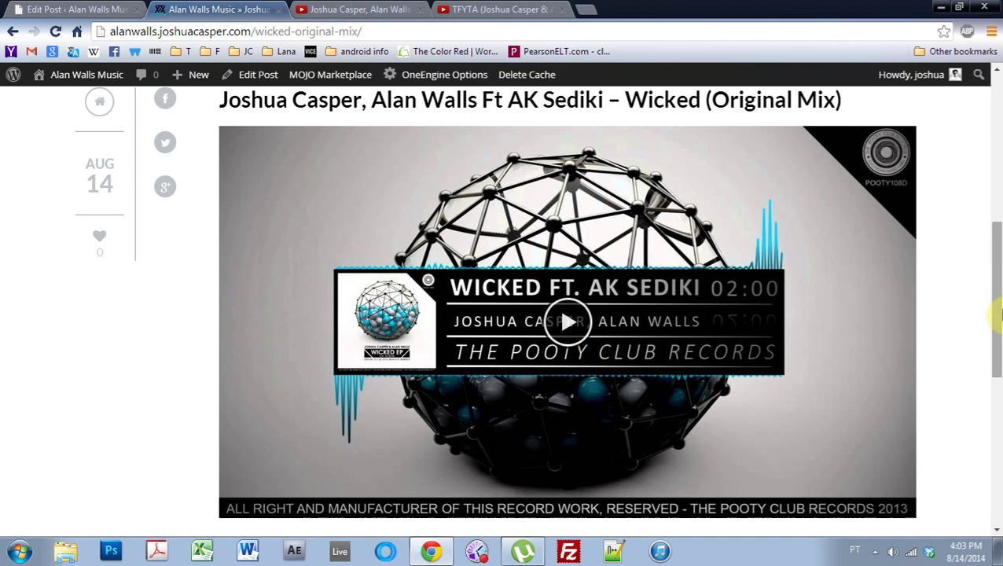
left_click_drag(995, 303, 969, 325)
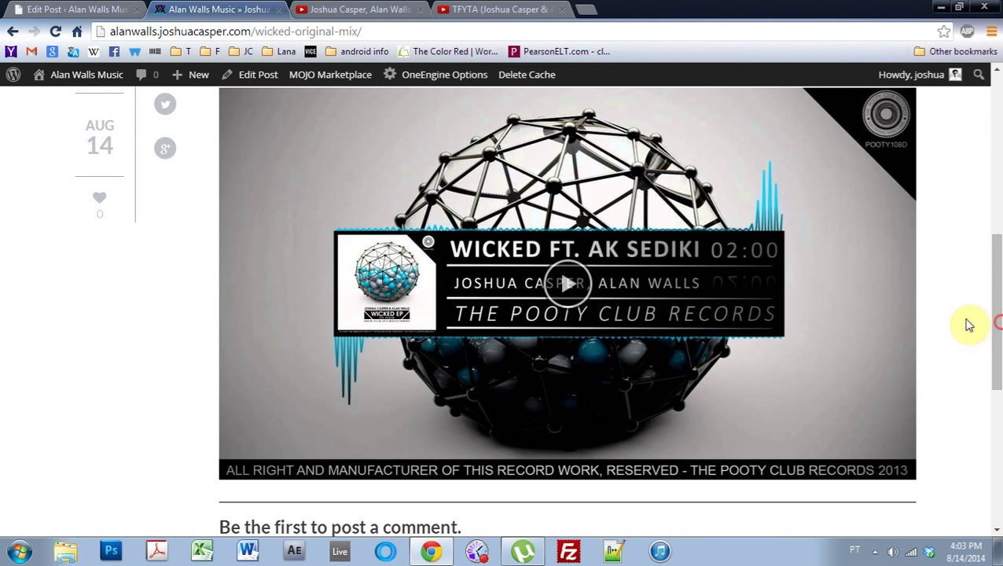
Step: Return to the site's home page and examine how the Wicked featured video appears in the blog section
left_click(13, 33)
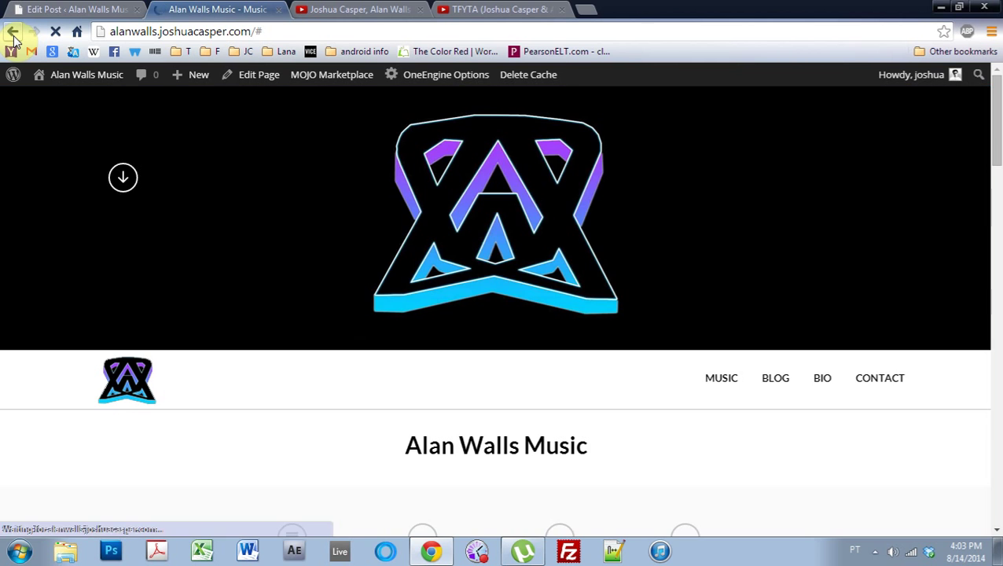
left_click_drag(992, 139, 994, 323)
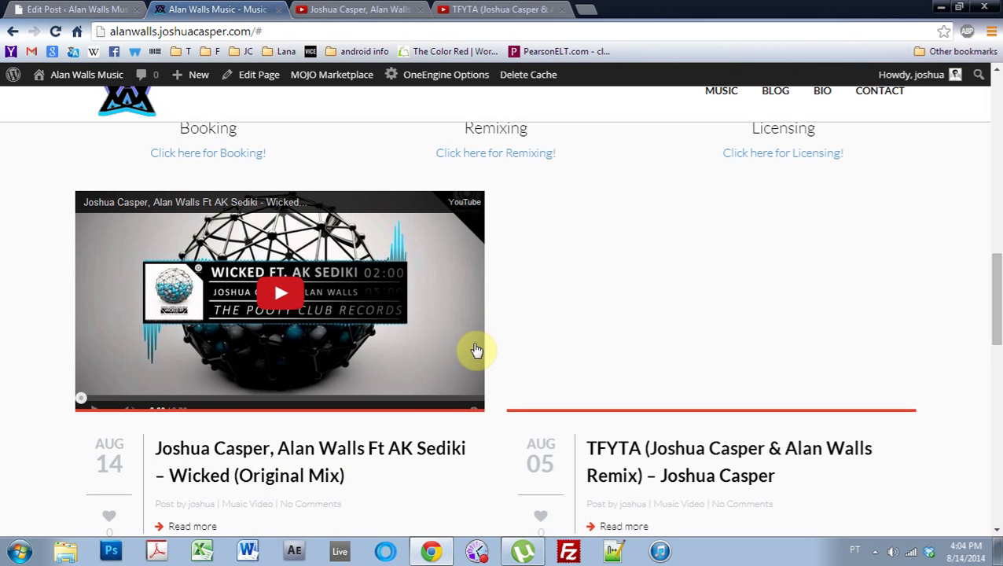
Step: In the WordPress media settings, set featured videos to open in an overlay when the featured image is clicked, and save the changes
left_click(136, 9)
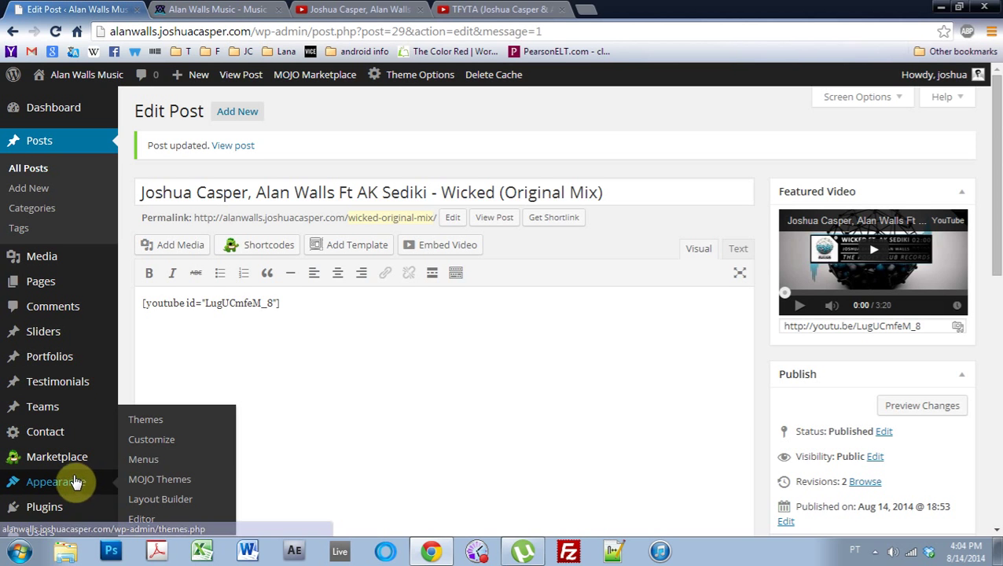
mouse_move(57, 512)
scroll(58, 509, "down", 2)
mouse_move(69, 352)
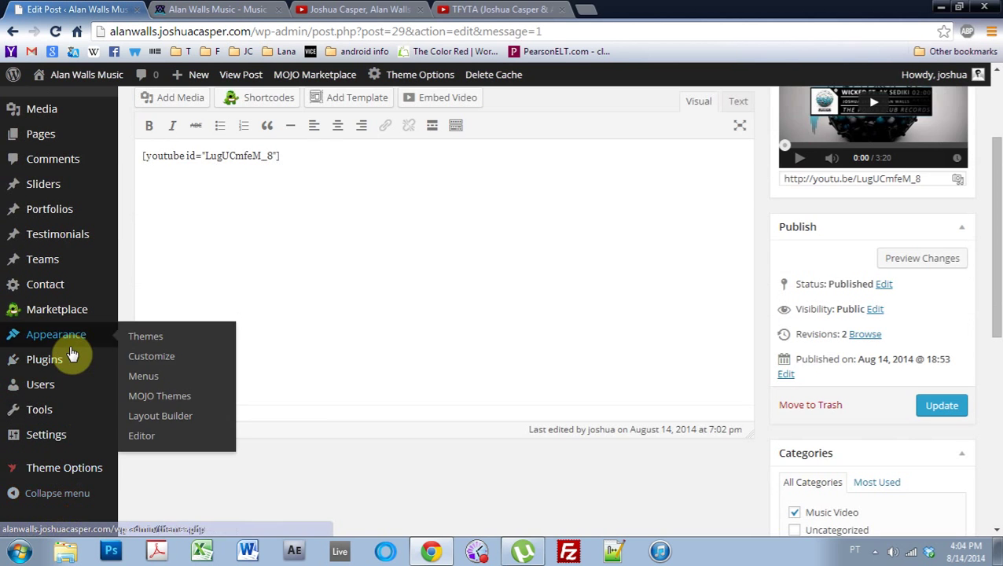
mouse_move(63, 435)
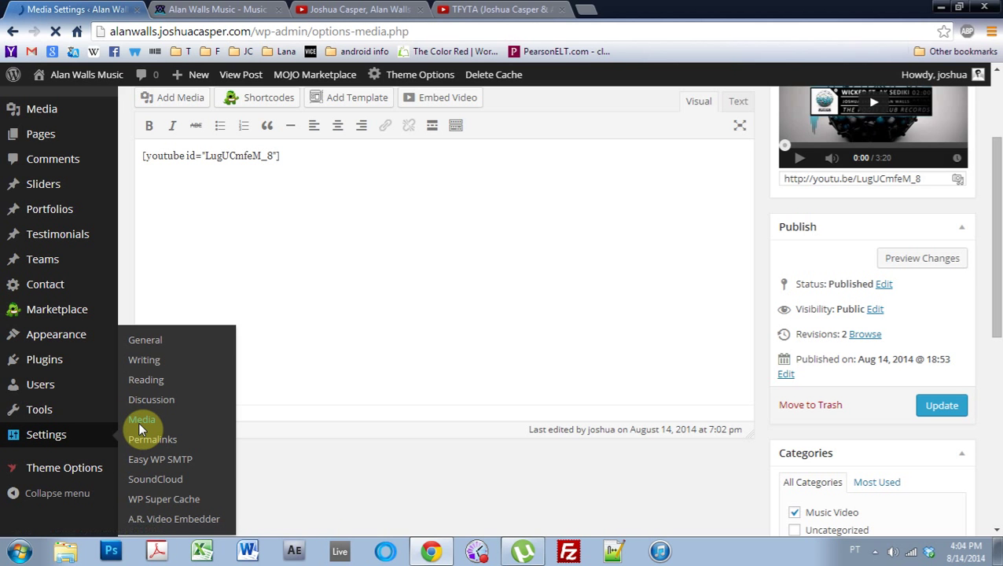
scroll(291, 434, "down", 2)
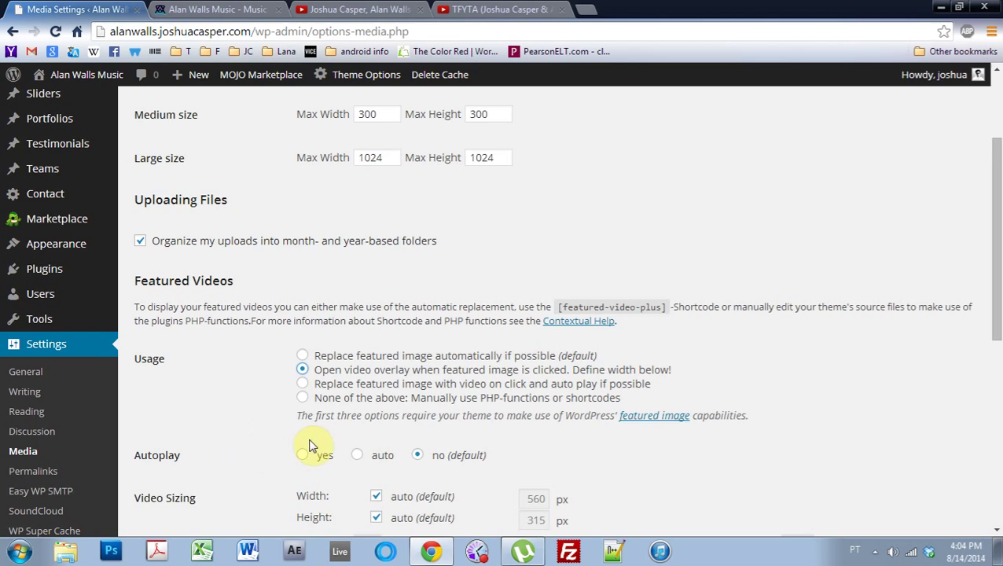
scroll(778, 395, "down", 6)
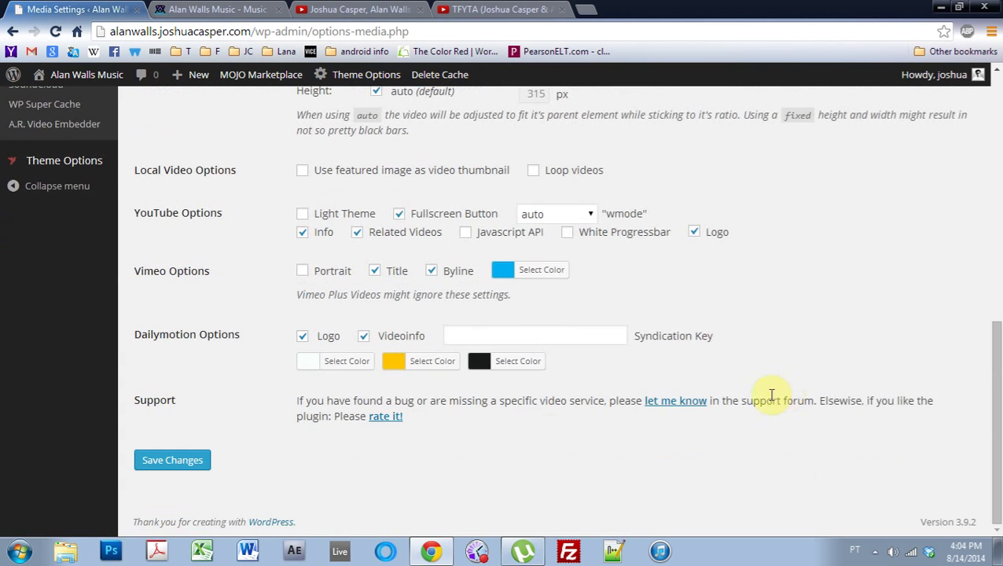
left_click(192, 462)
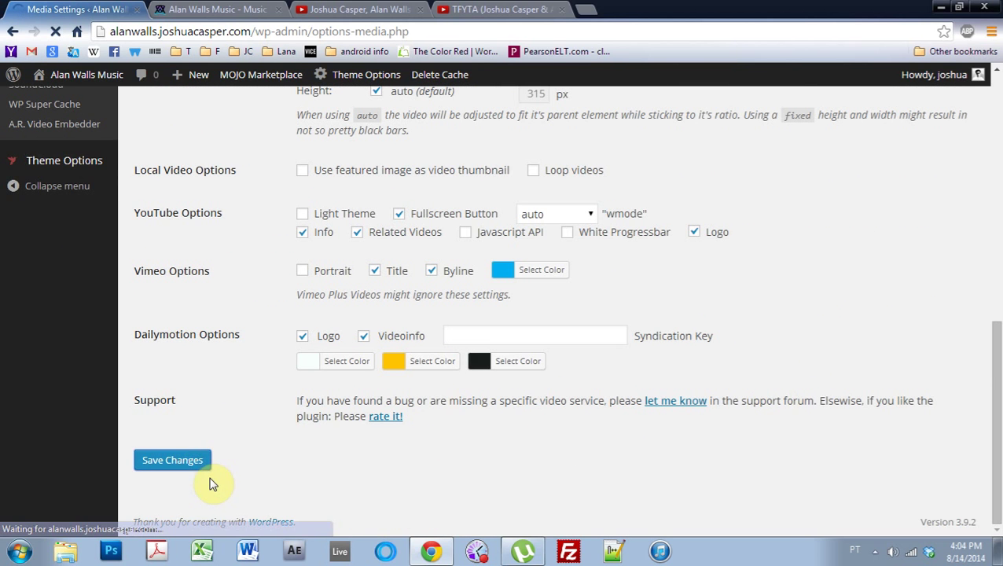
Step: Refresh the home page, open the Wicked featured image's video overlay to test it, and close the overlay
left_click(202, 10)
left_click(59, 31)
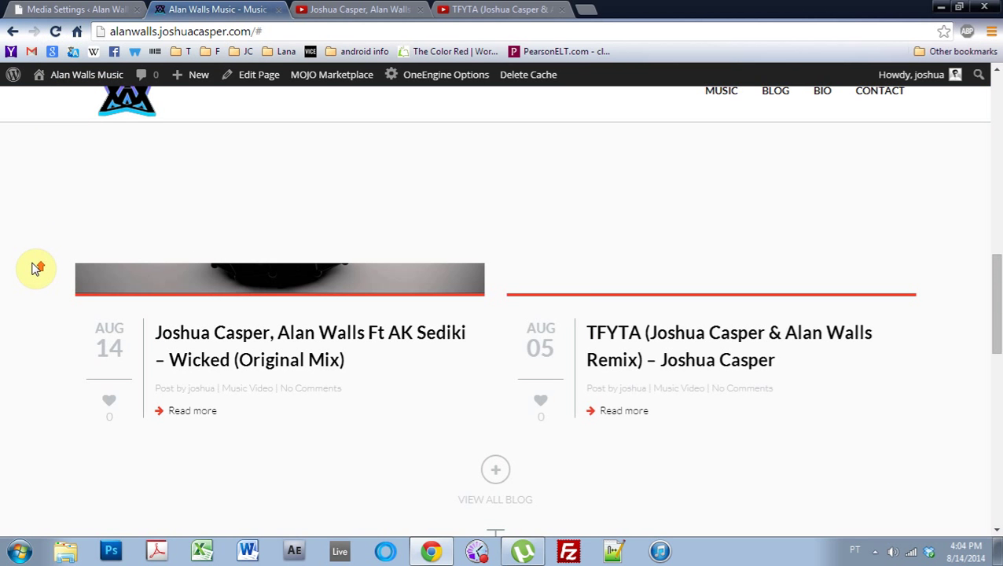
scroll(992, 253, "up", 2)
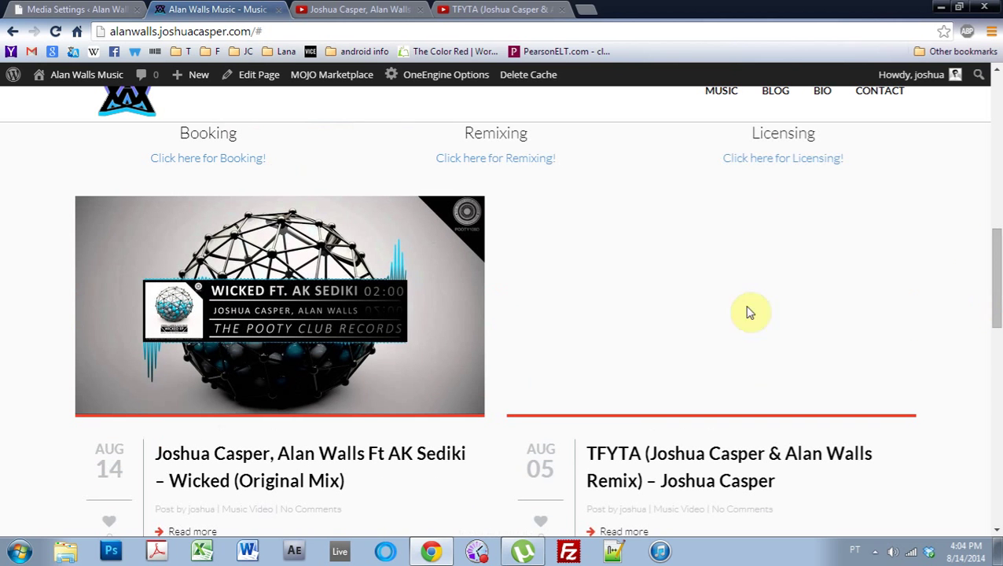
left_click(221, 325)
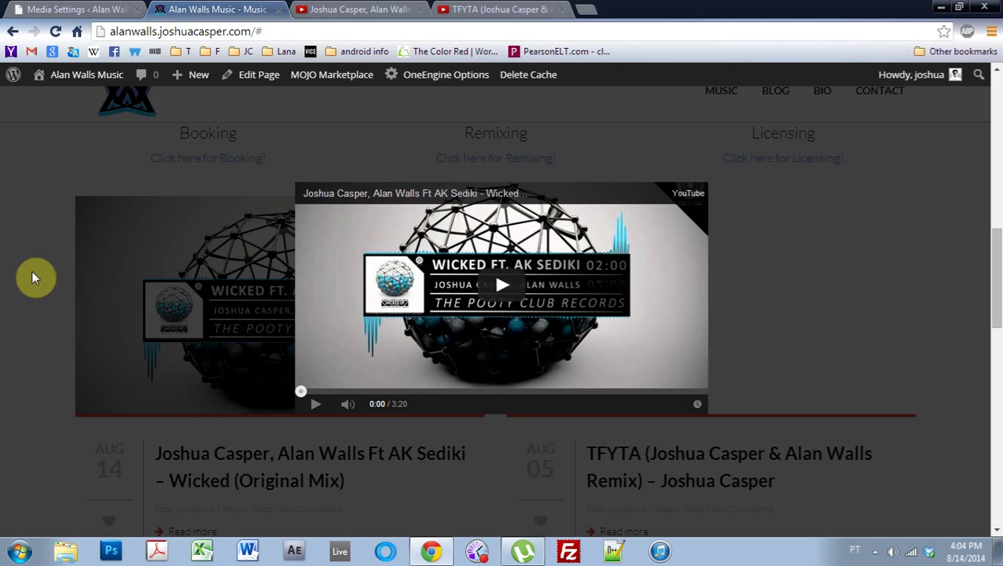
left_click(44, 321)
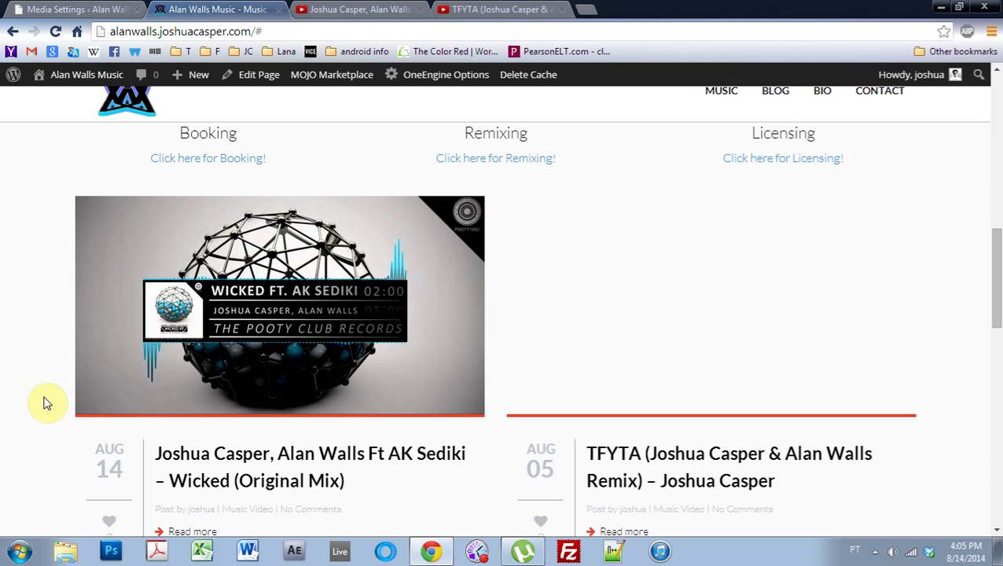
scroll(43, 420, "down", 1)
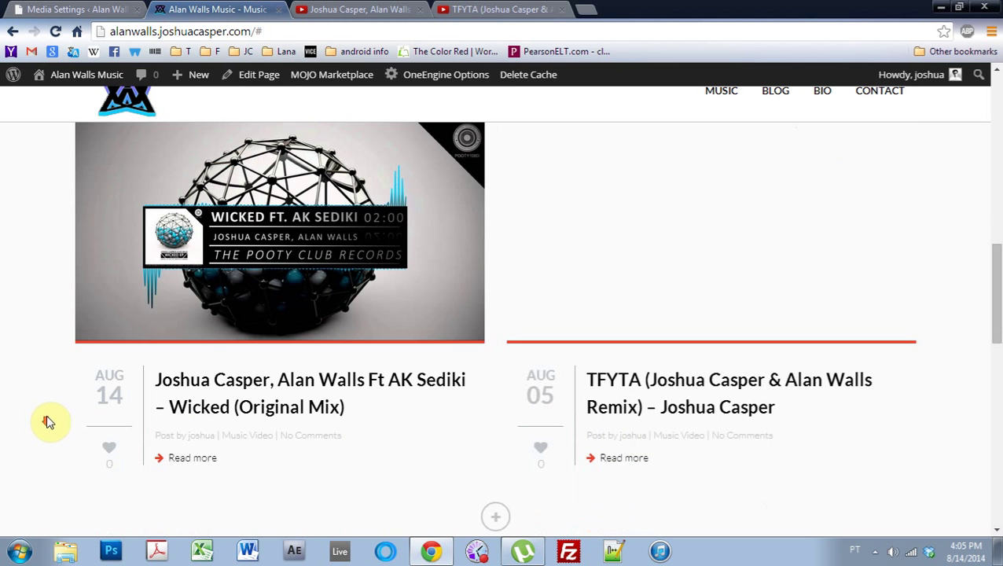
Step: Open the TFYTA remix post for editing from the list of all posts
left_click(106, 9)
mouse_move(29, 143)
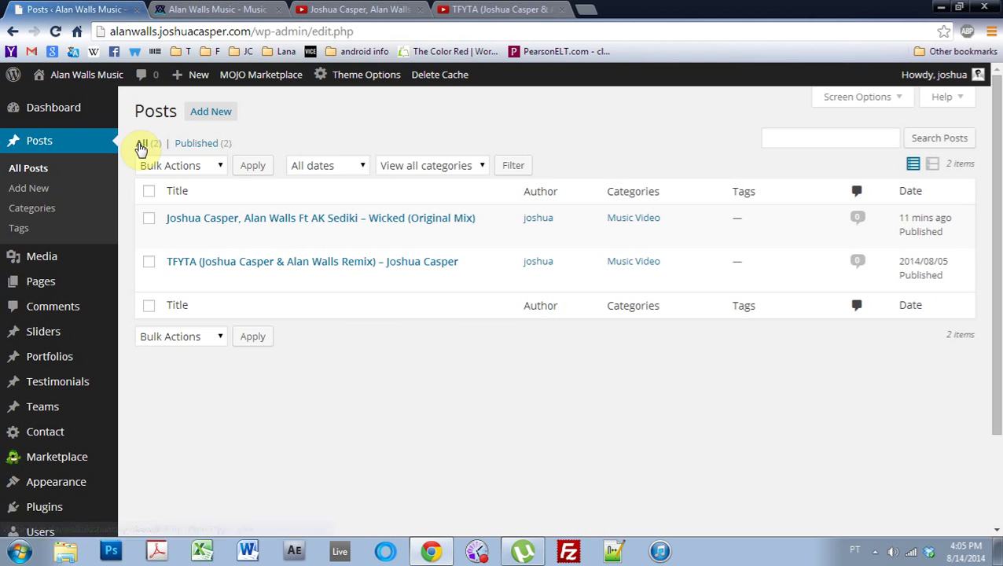
left_click(175, 280)
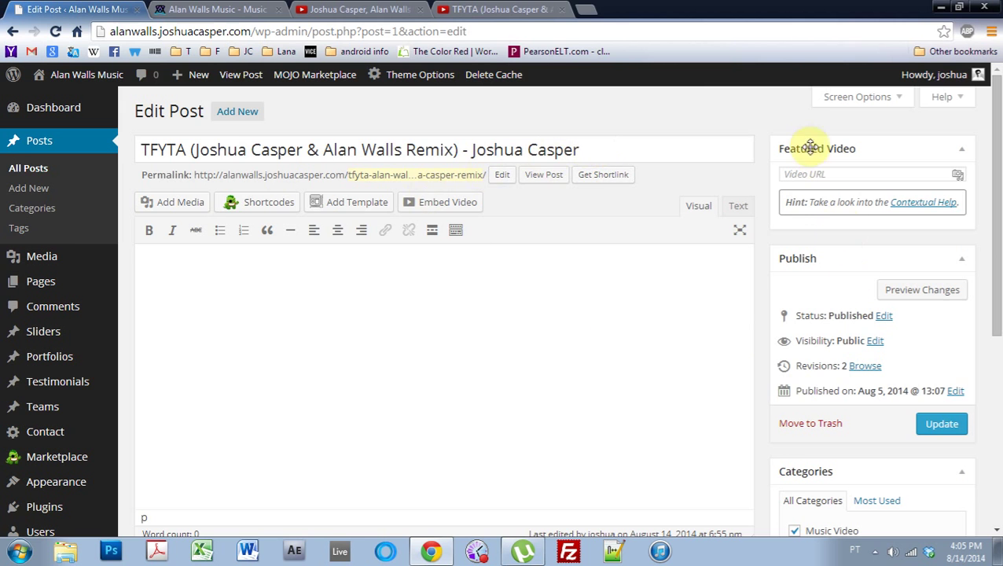
left_click(481, 10)
left_click(456, 33)
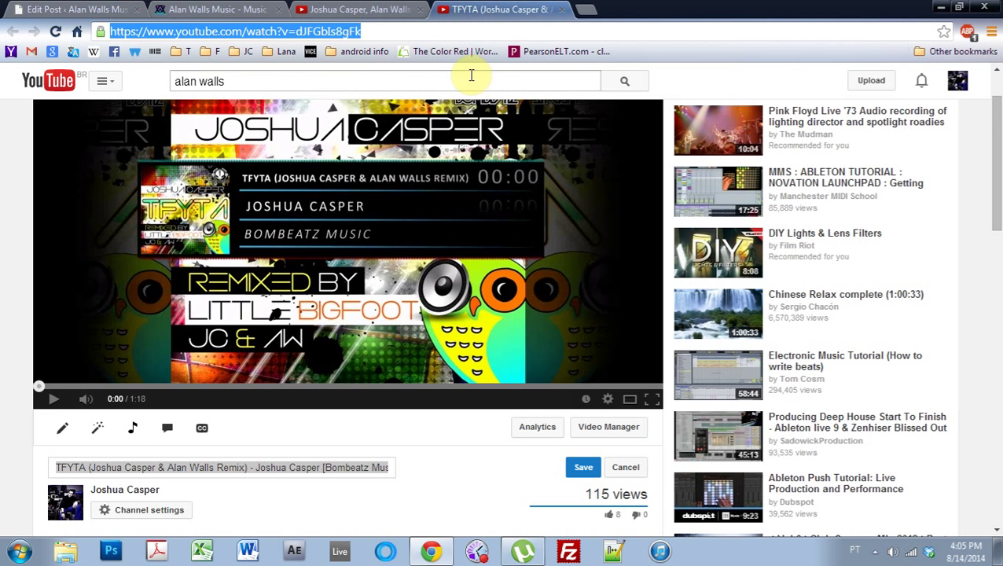
key("ctrl+c")
left_click(105, 8)
left_click(846, 174)
key("ctrl+v")
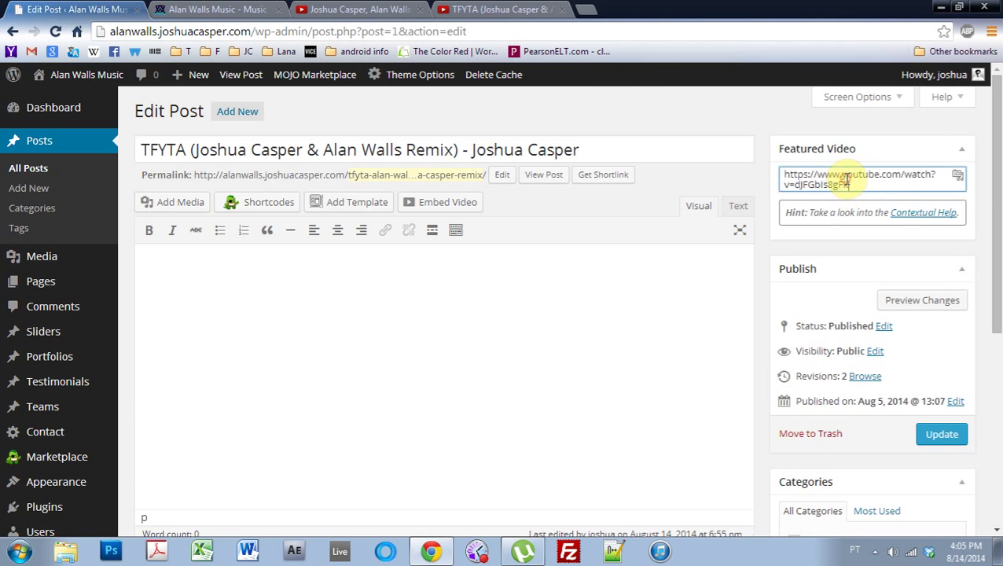
left_click(604, 314)
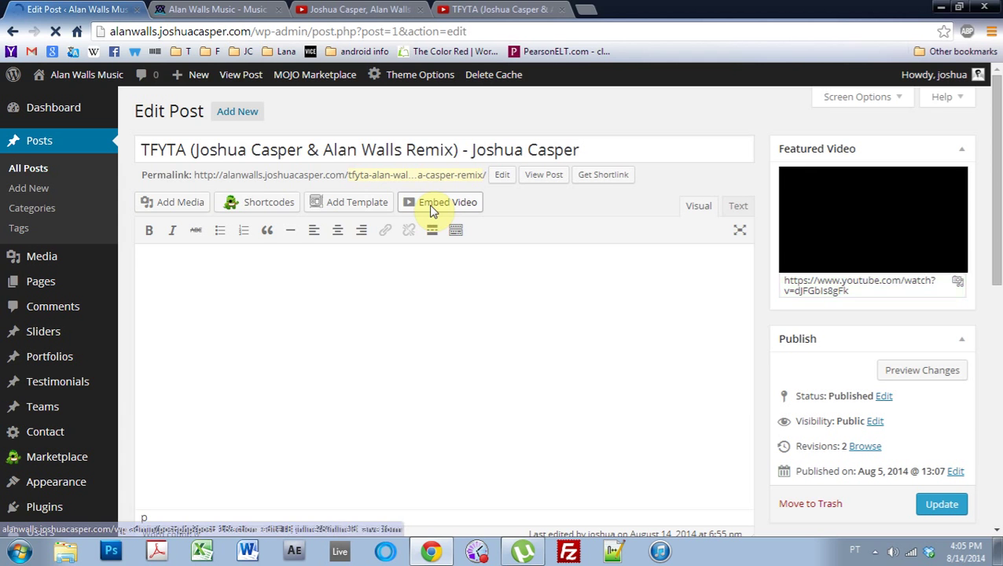
left_click(432, 206)
left_click(401, 217)
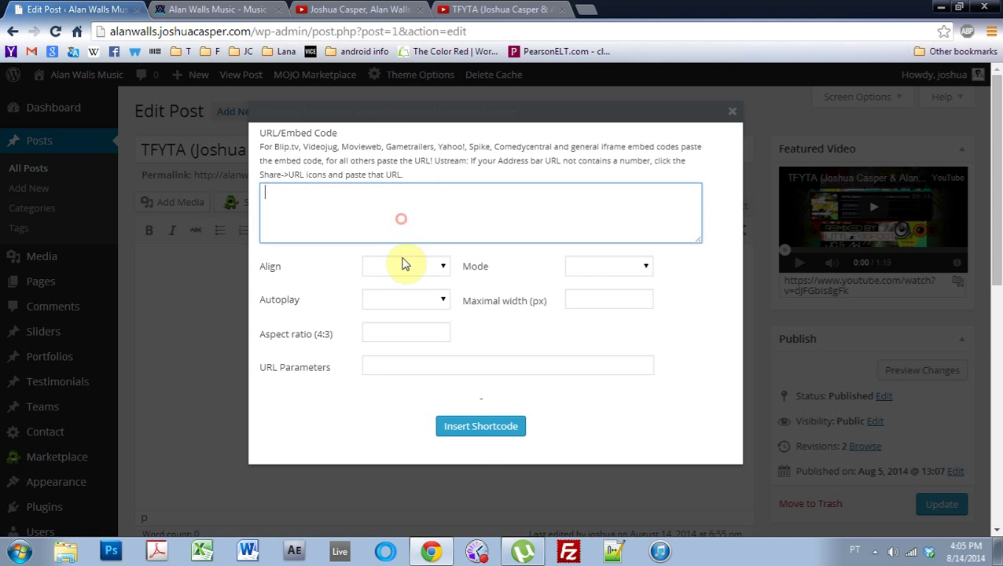
key("ctrl+v")
left_click(467, 432)
scroll(661, 370, "down", 2)
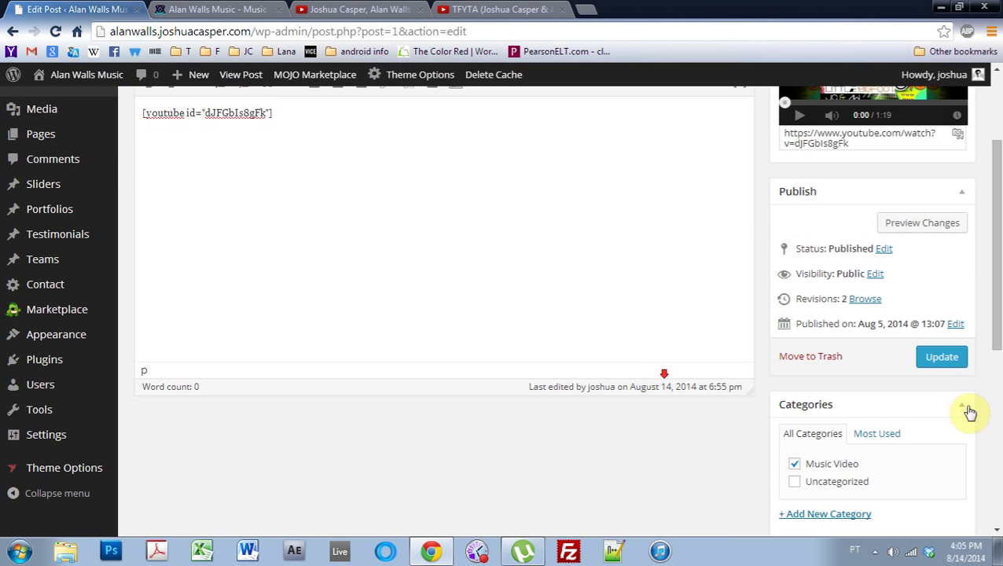
left_click(948, 363)
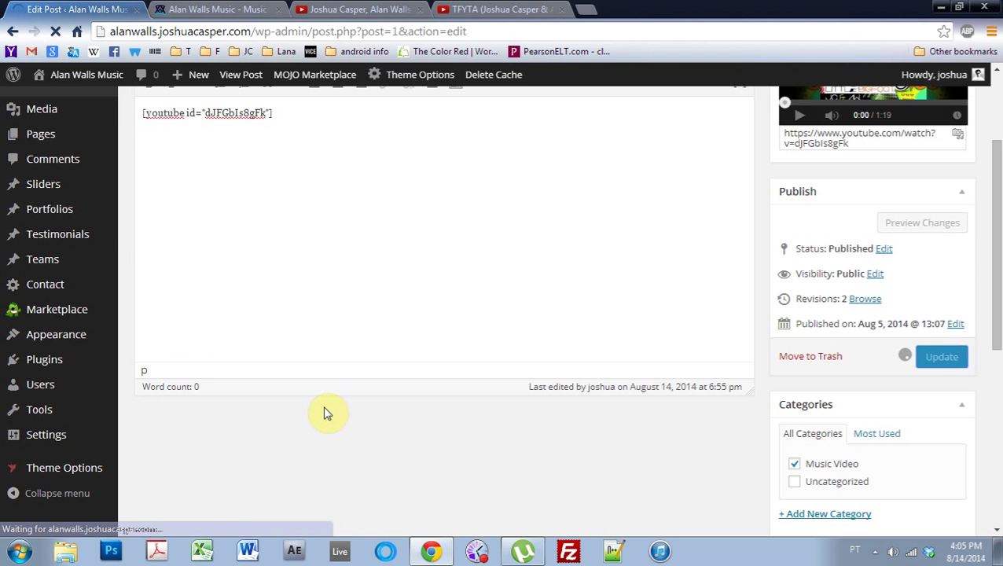
scroll(328, 414, "up", 2)
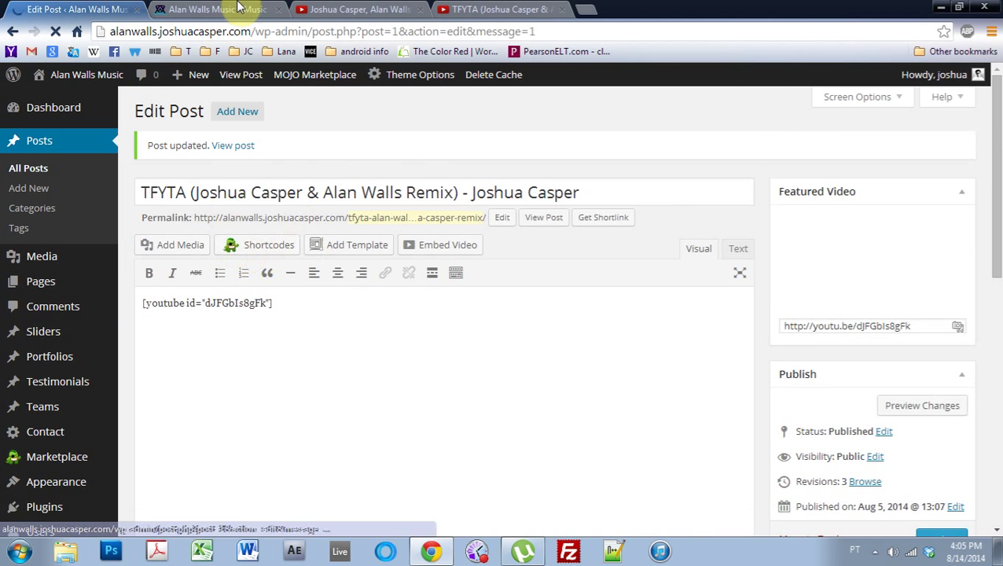
Step: Refresh the home page, open and close the TFYTA video overlay, and review both post previews in the blog section
left_click(216, 10)
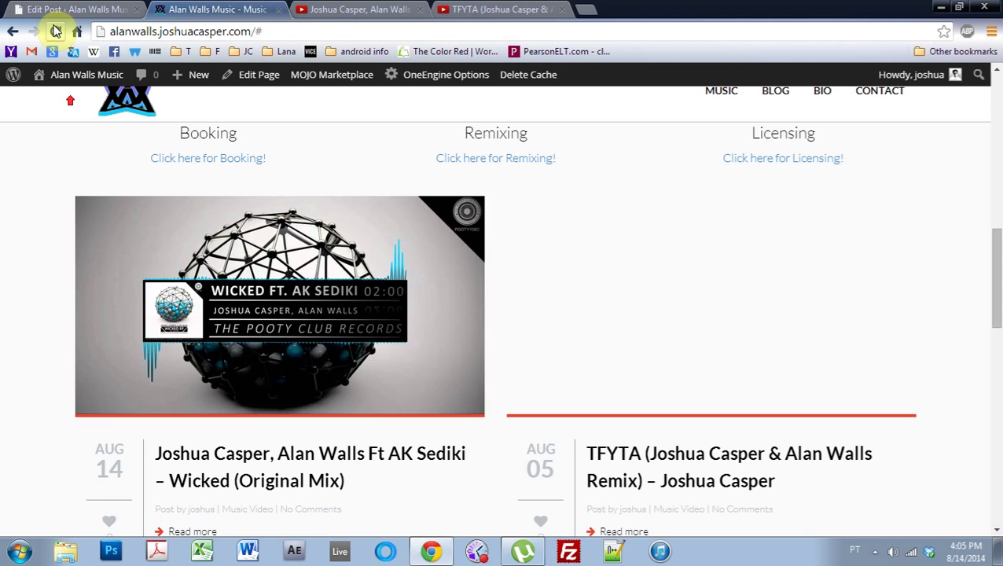
left_click(55, 32)
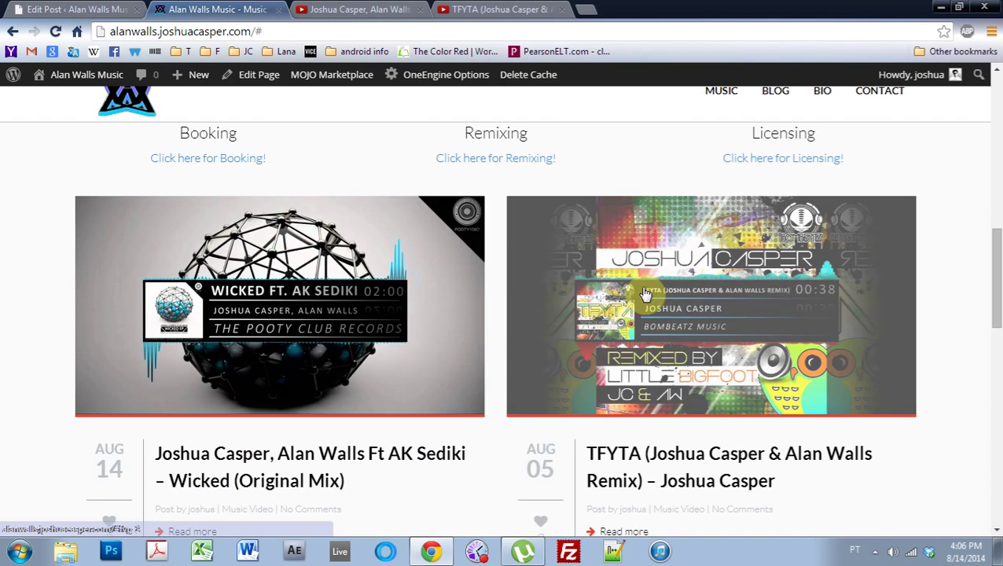
left_click(643, 294)
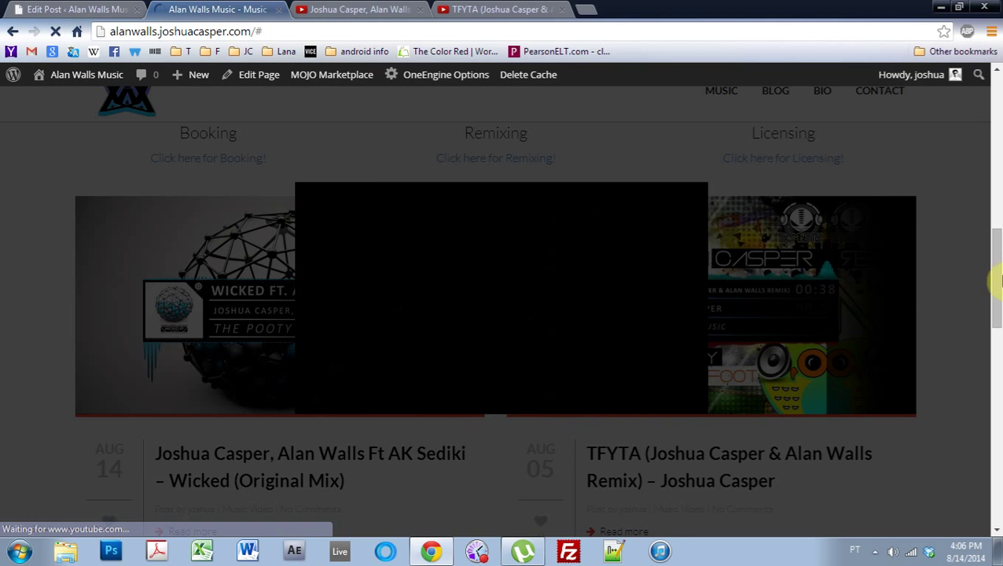
left_click(971, 330)
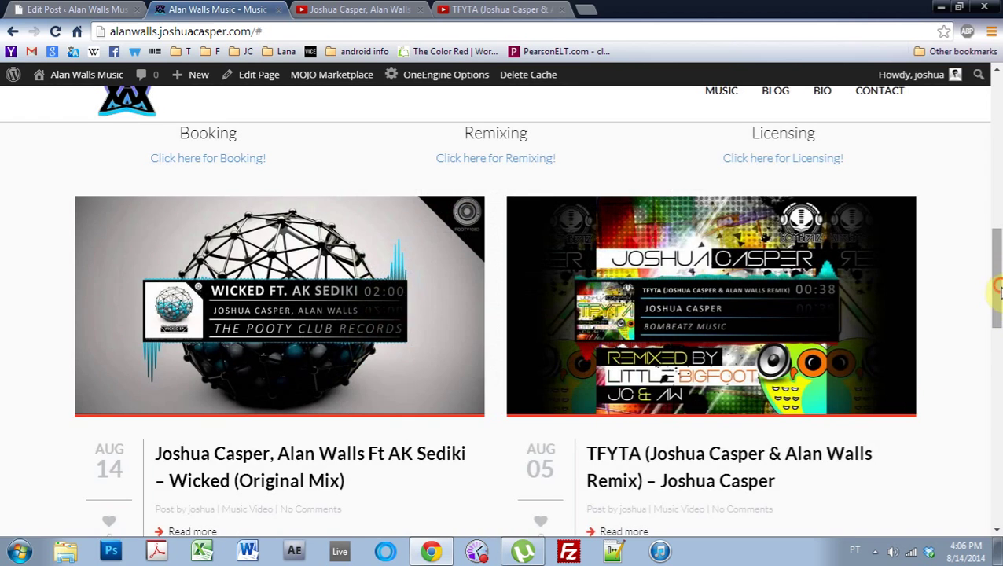
scroll(993, 290, "down", 3)
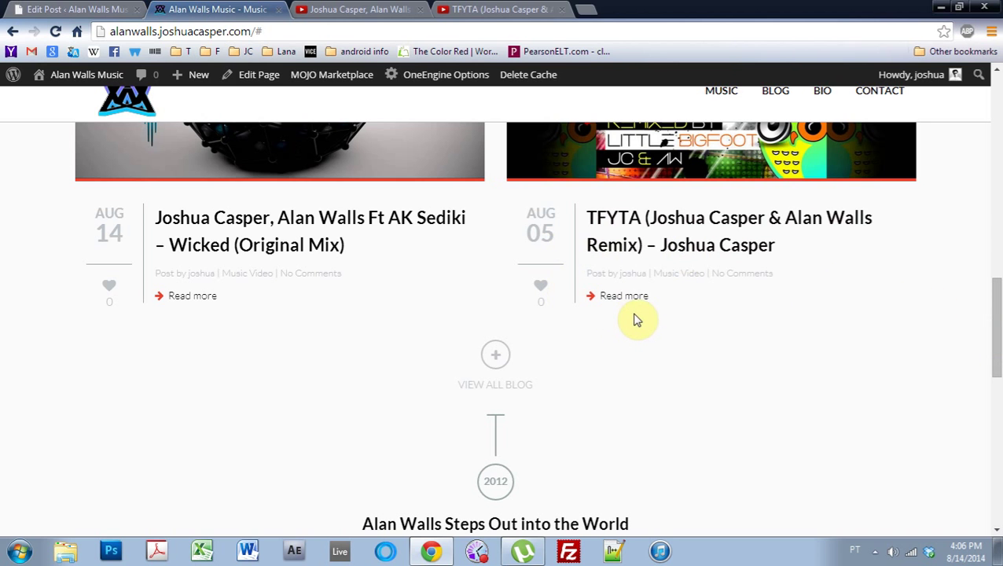
scroll(645, 327, "up", 1)
scroll(654, 334, "up", 2)
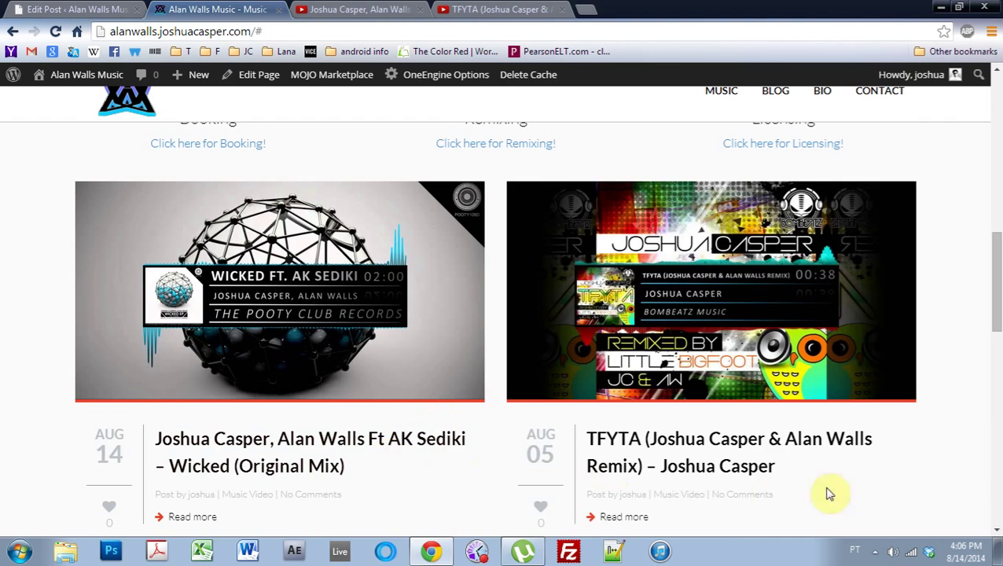
left_click_drag(998, 356, 1000, 298)
scroll(222, 515, "down", 1)
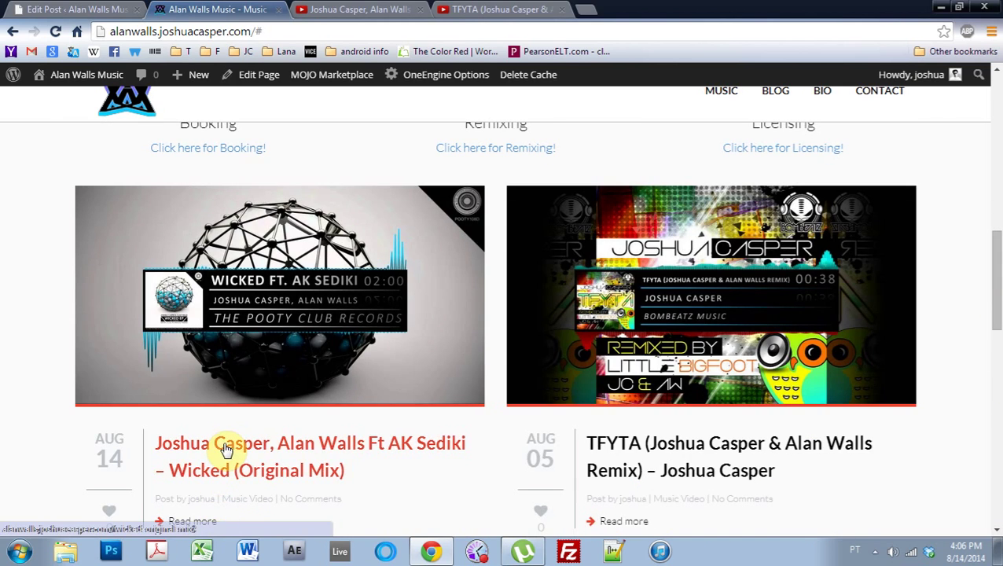
Step: Open the Wicked post's page from the blog section, go on to the TFYTA post's page, and examine their featured images and videos
left_click(224, 447)
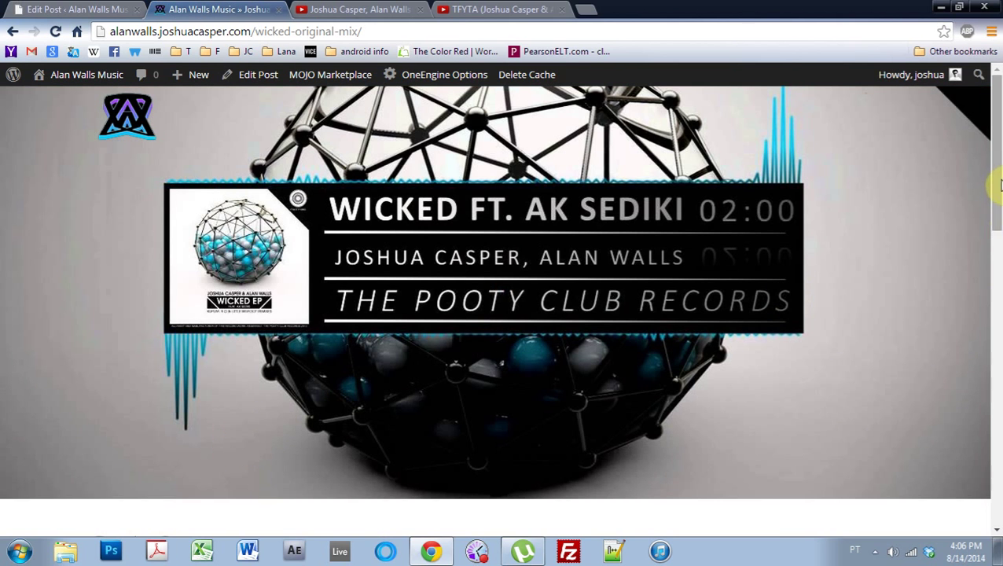
left_click_drag(1000, 184, 985, 481)
left_click(579, 379)
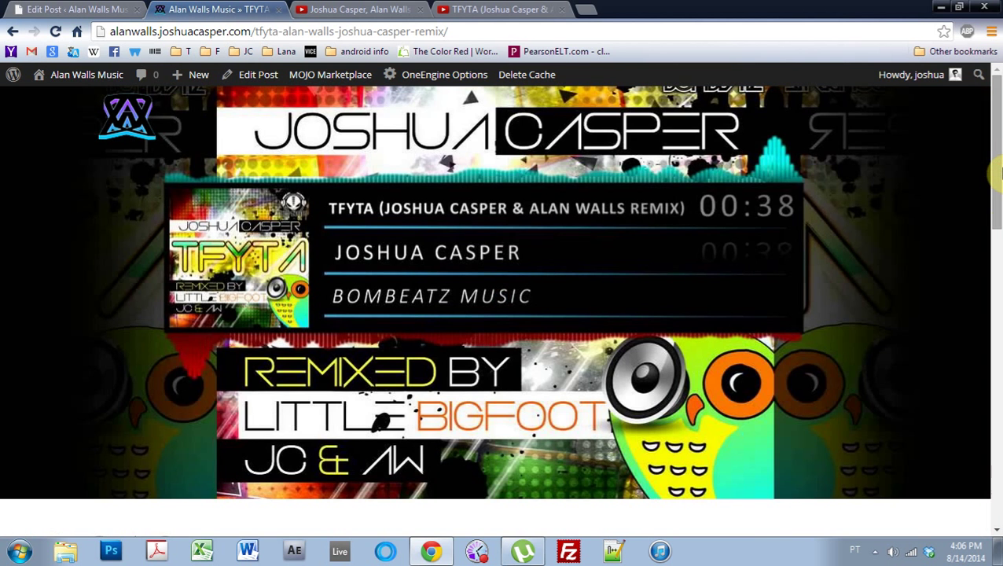
left_click_drag(998, 173, 997, 202)
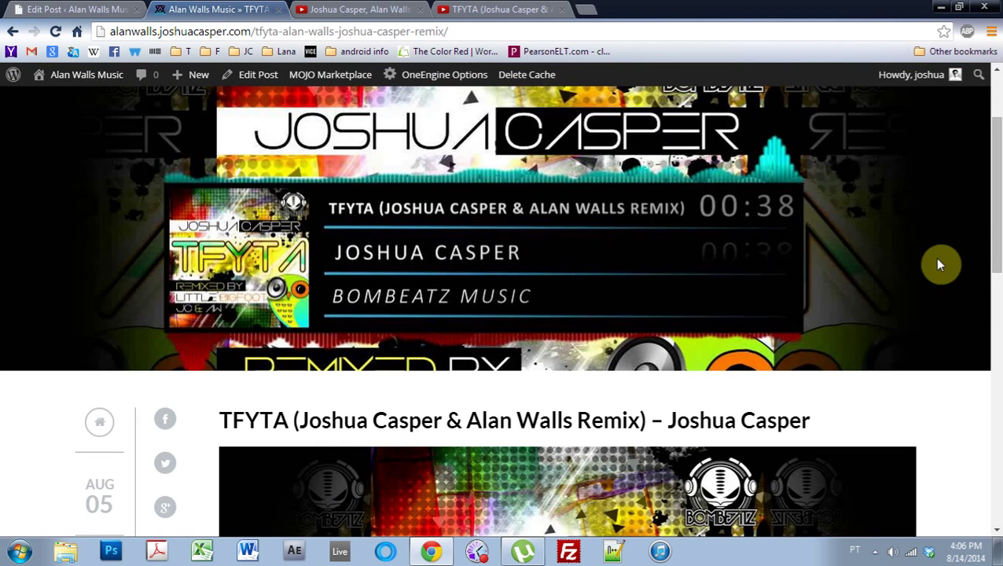